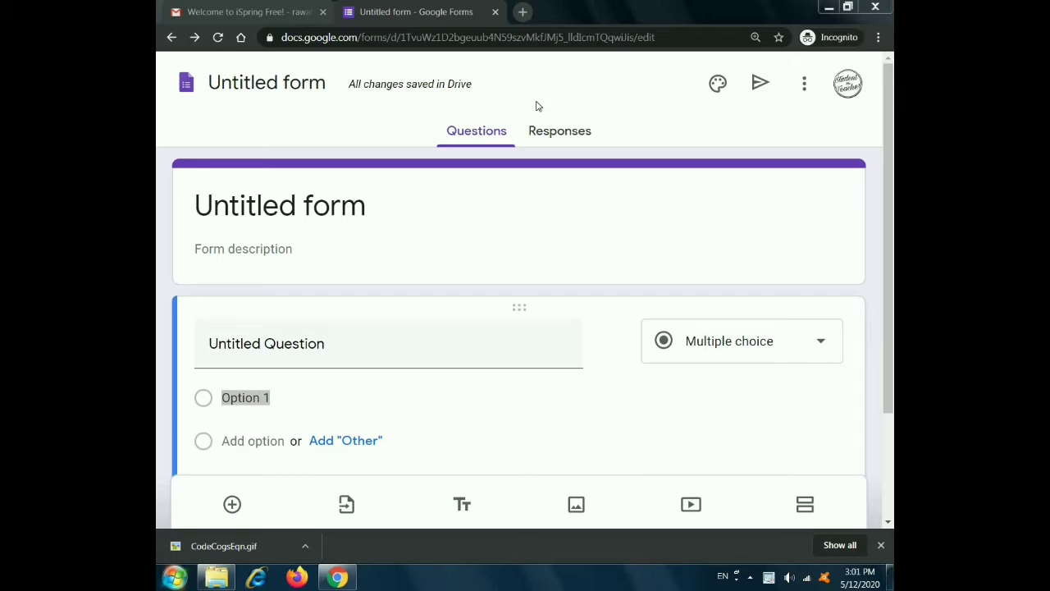
Step: Open the online LaTeX equation editor at codecogs.com/latex/eqneditor.php in a new browser tab
{"action": "left_click", "coordinate": [524, 12]}
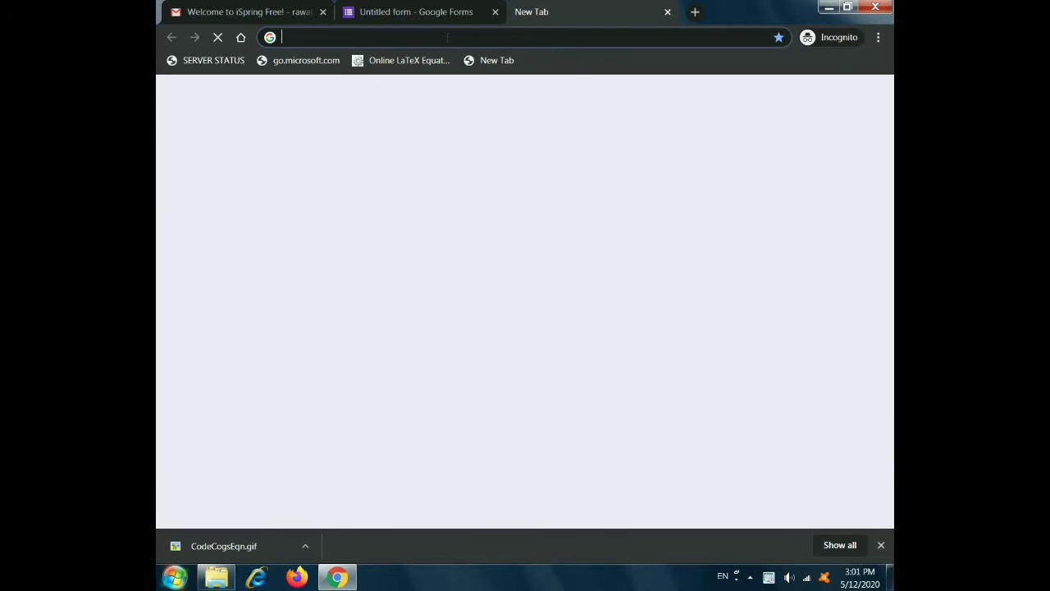
{"action": "type", "text": "codecogs.com"}
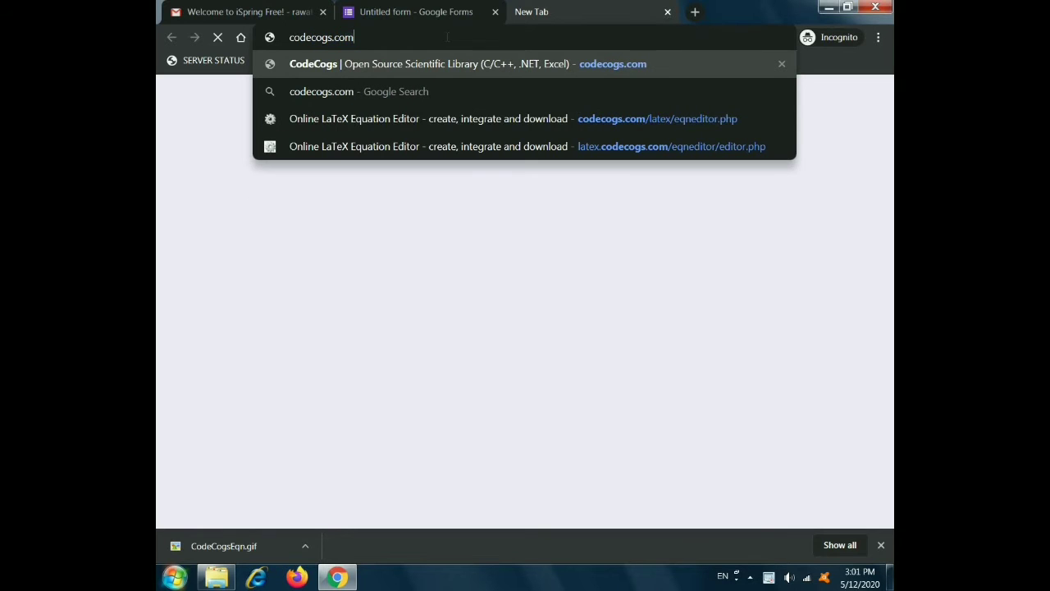
{"action": "type", "text": "/latex"}
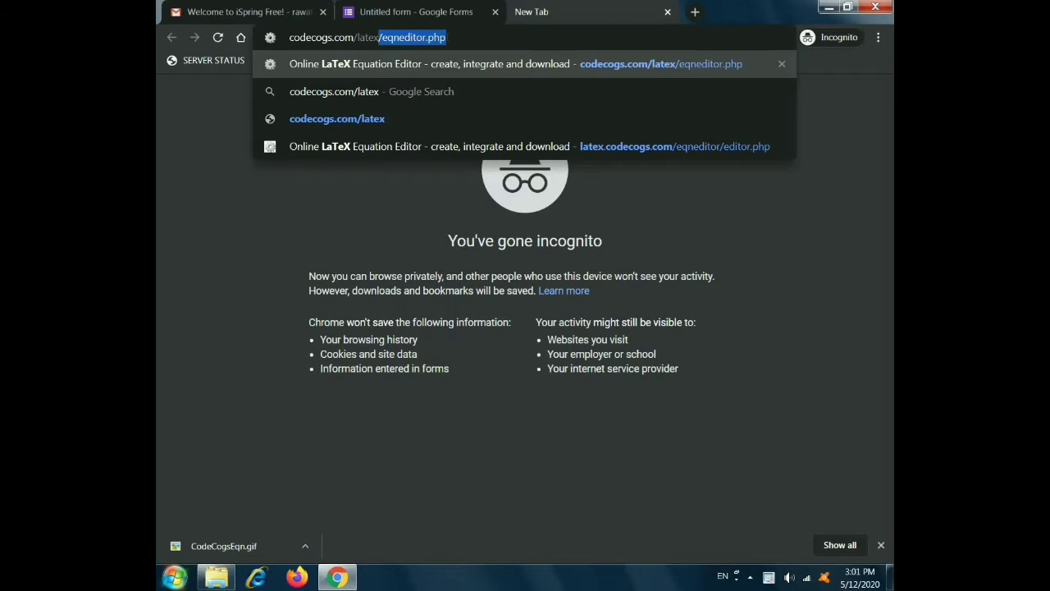
{"action": "key", "text": "Right"}
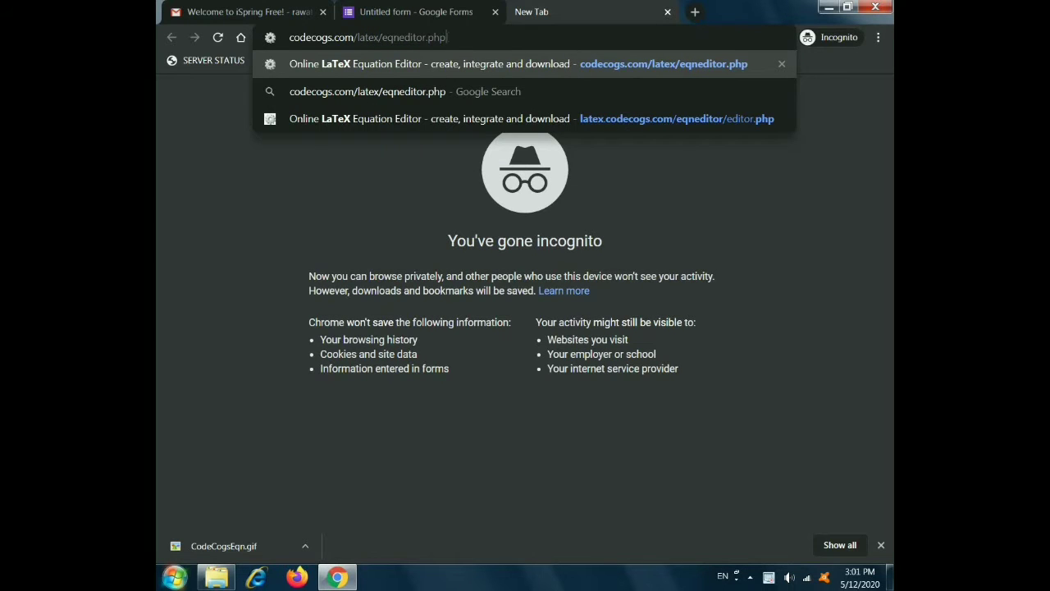
{"action": "key", "text": "Return"}
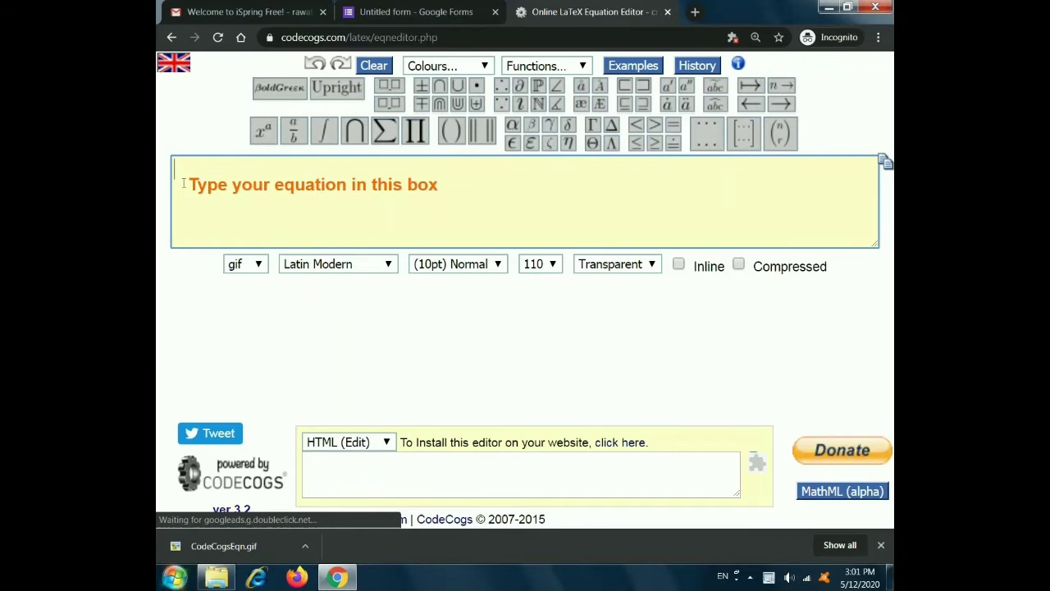
Step: Enter x with a superscript of 3 in the equation box, giving the code x^{3}
{"action": "mouse_move", "coordinate": [261, 132]}
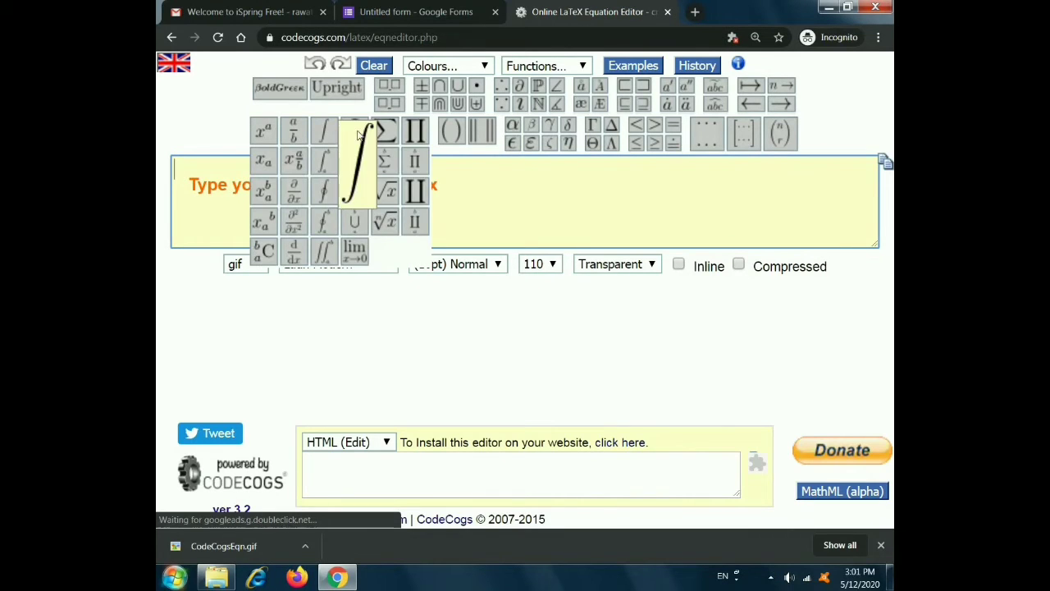
{"action": "left_click", "coordinate": [264, 135]}
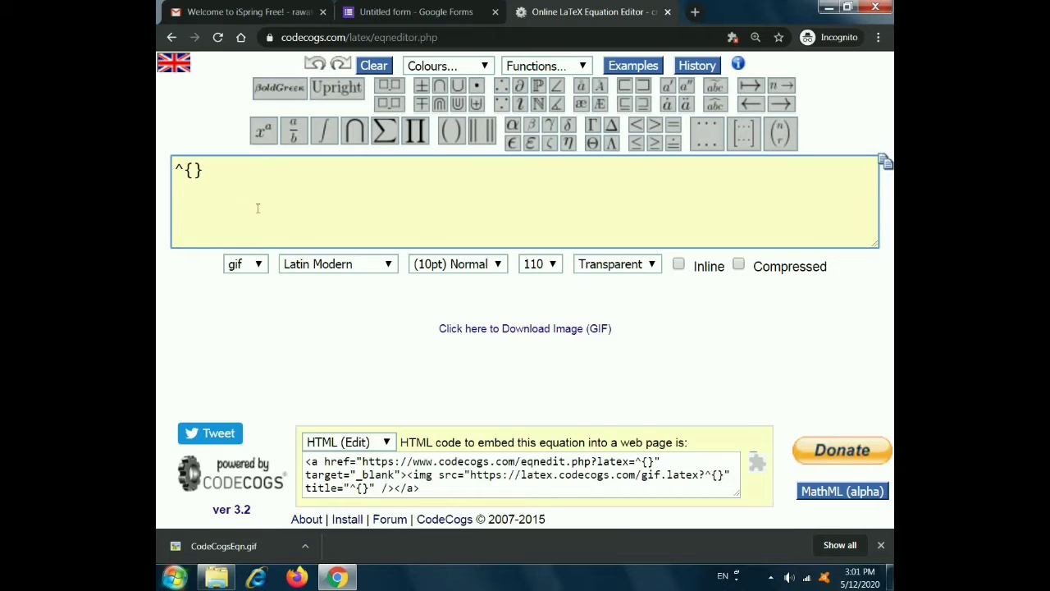
{"action": "type", "text": "x^{"}
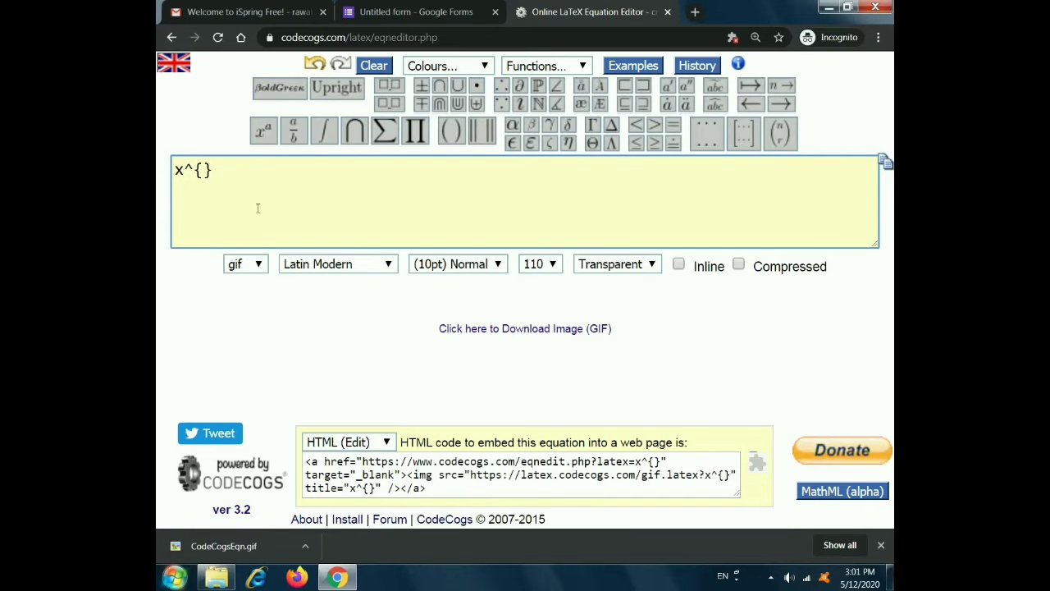
{"action": "type", "text": "3"}
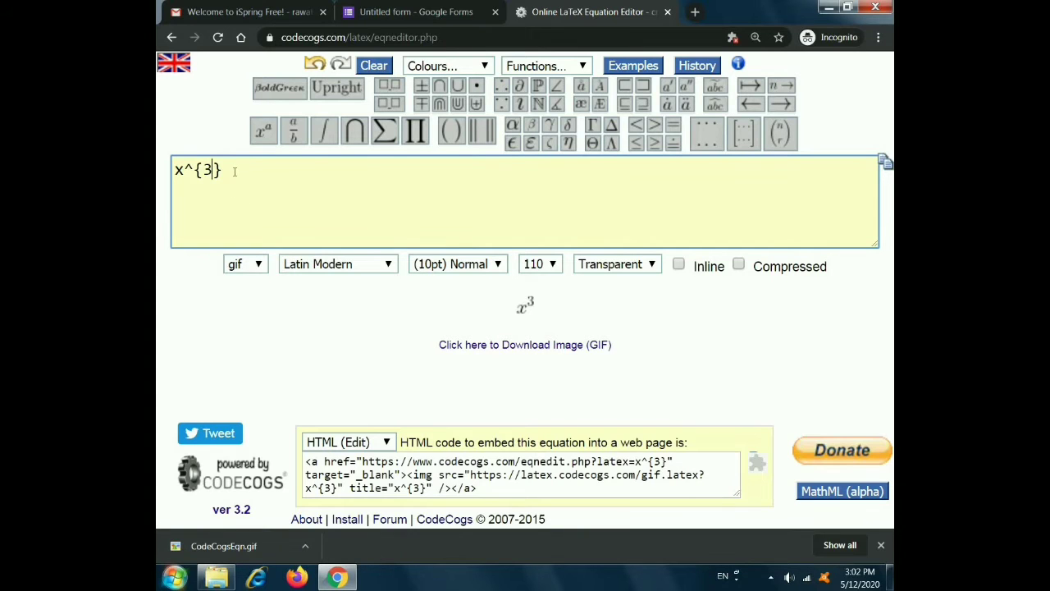
Step: Add a plus sign and the fraction 23 over 5 after the x^{3} term
{"action": "type", "text": "+"}
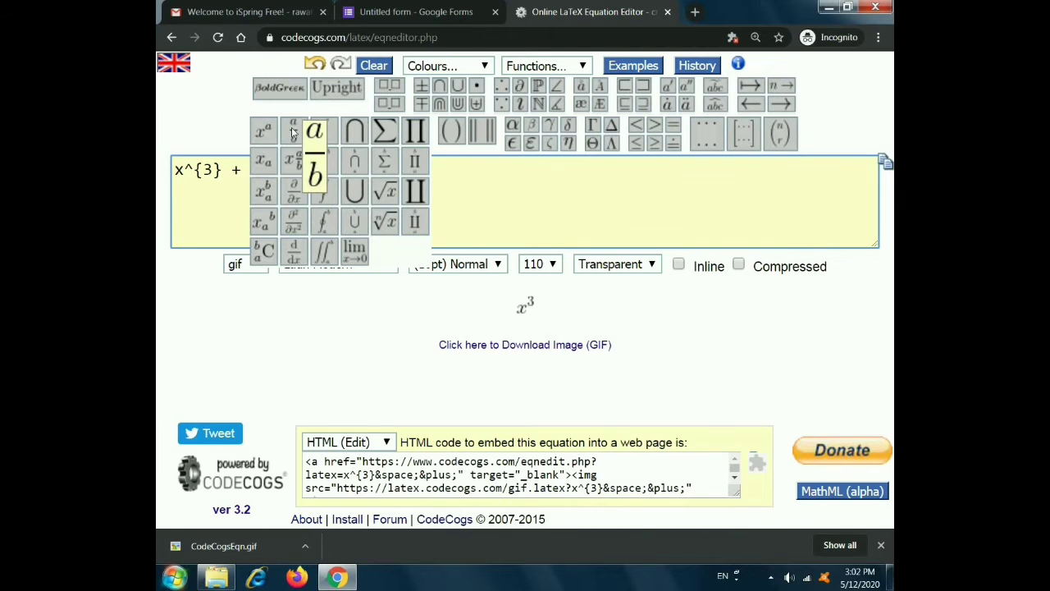
{"action": "left_click", "coordinate": [293, 140]}
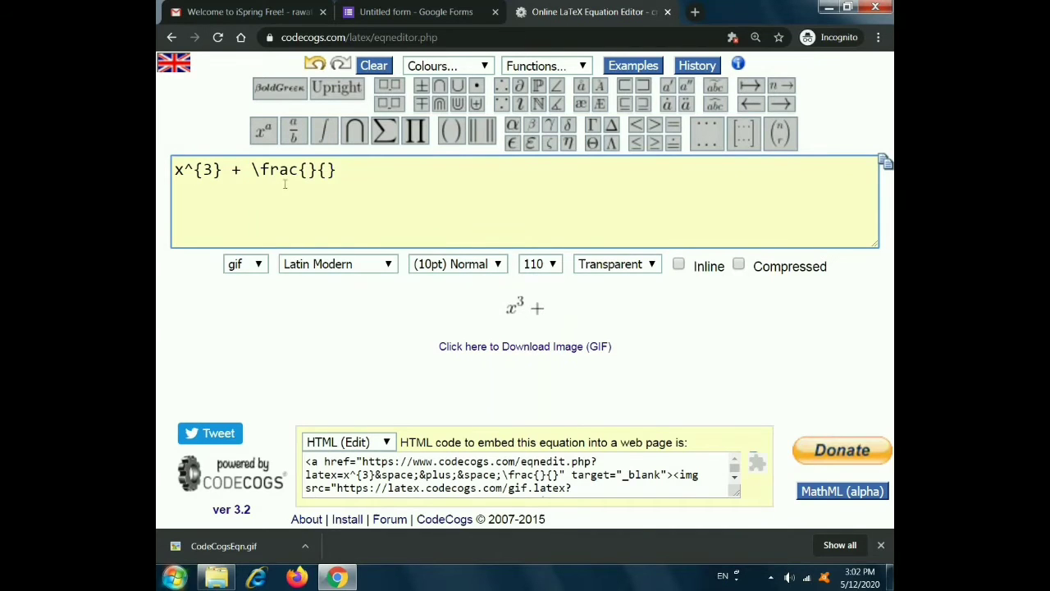
{"action": "type", "text": "23}{"}
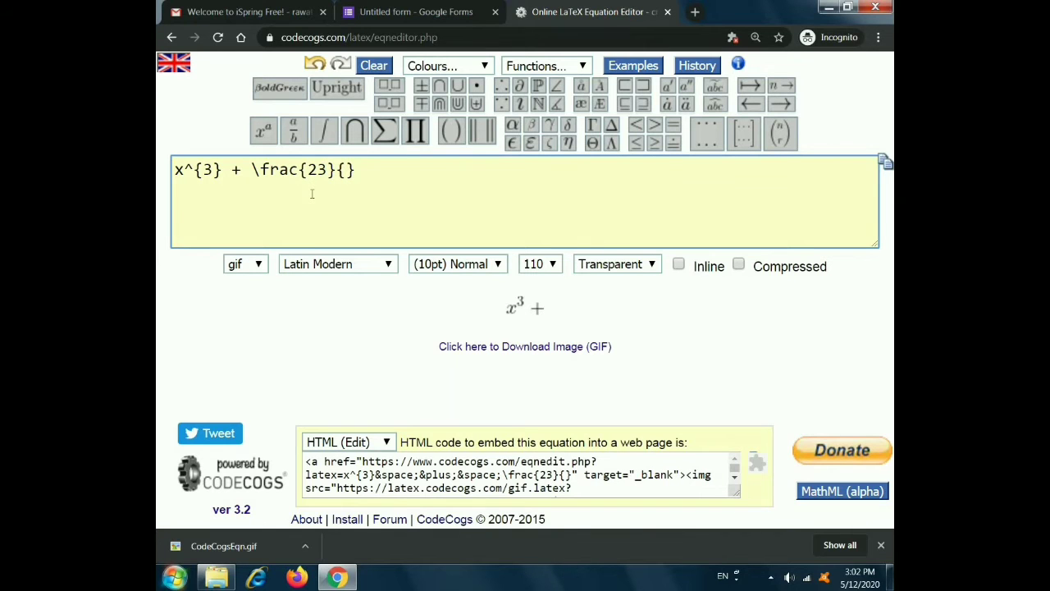
{"action": "type", "text": "5}"}
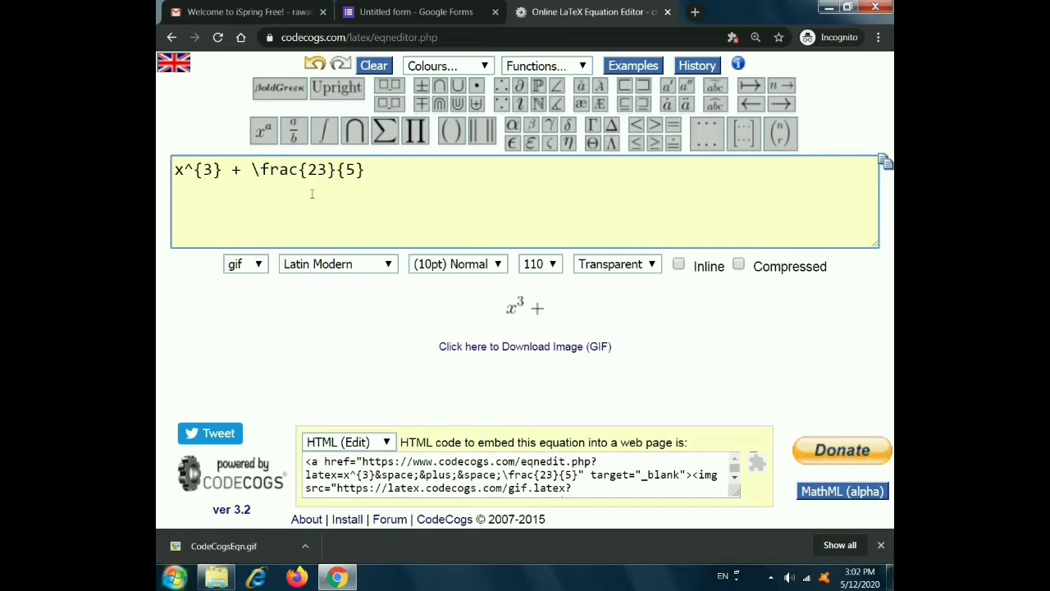
Step: Append a \times sign and the fraction 45 over 23, keeping only 45 in the numerator
{"action": "type", "text": " \\"}
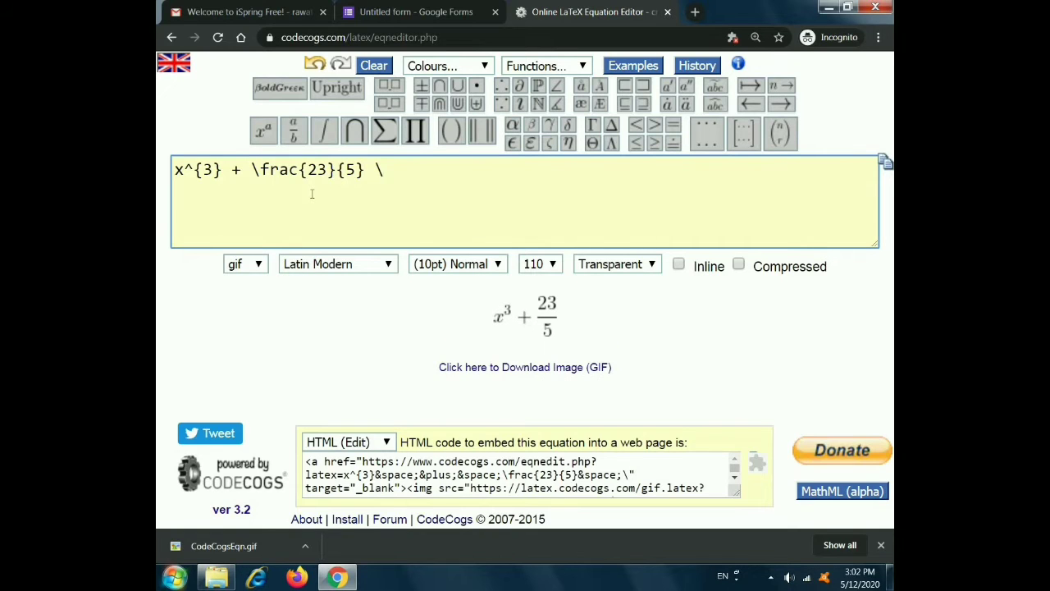
{"action": "type", "text": "times"}
{"action": "left_click", "coordinate": [293, 136]}
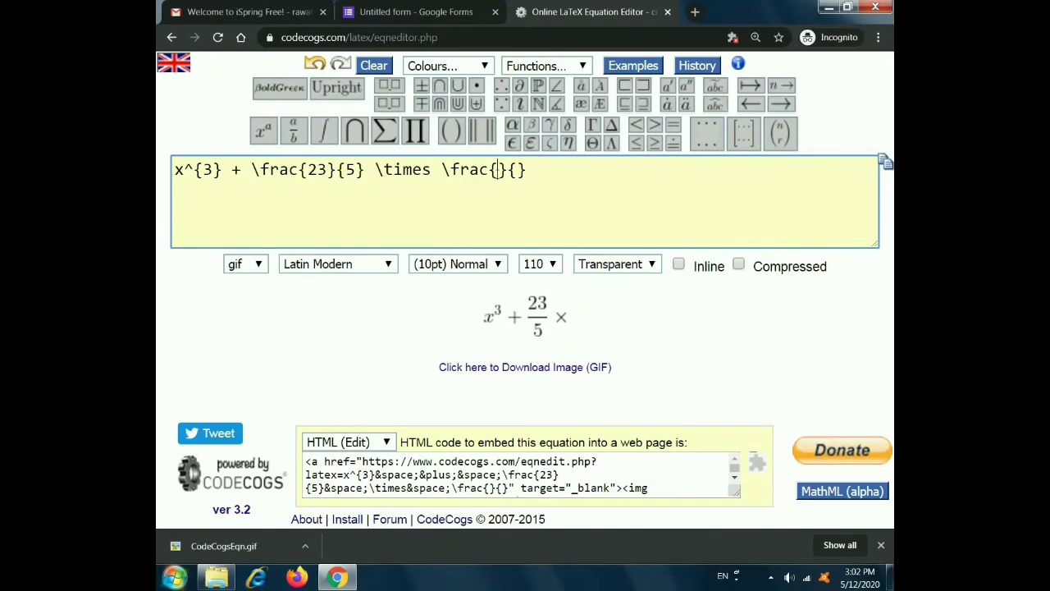
{"action": "type", "text": "45/"}
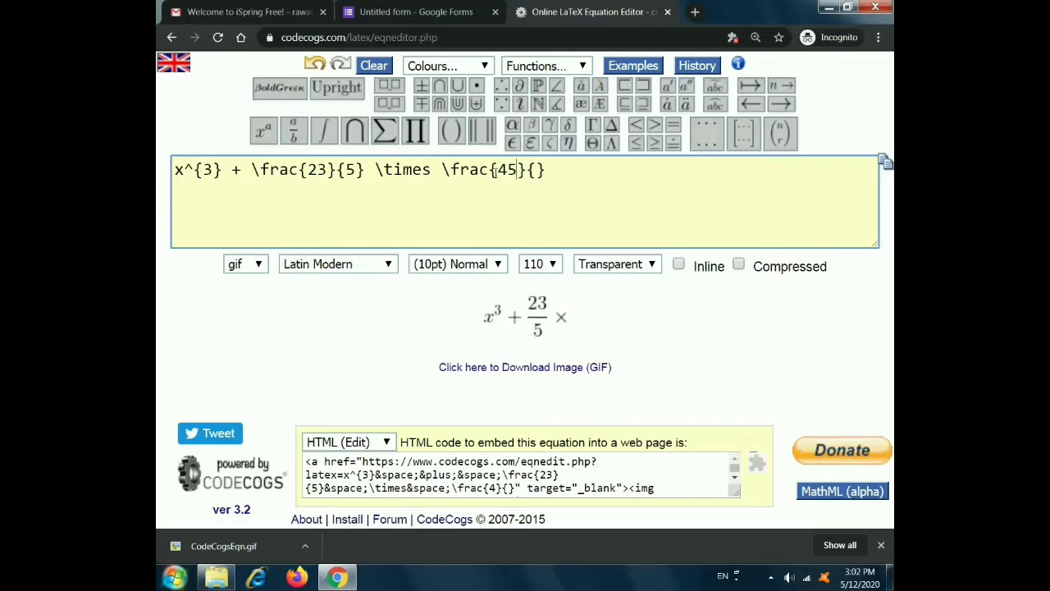
{"action": "type", "text": "23"}
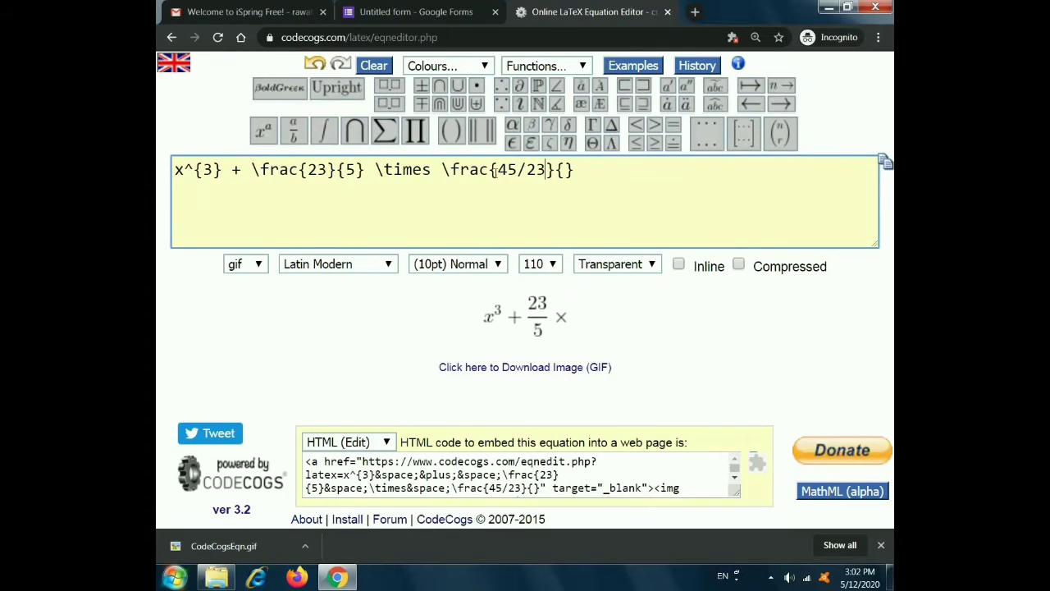
{"action": "mouse_move", "coordinate": [519, 144]}
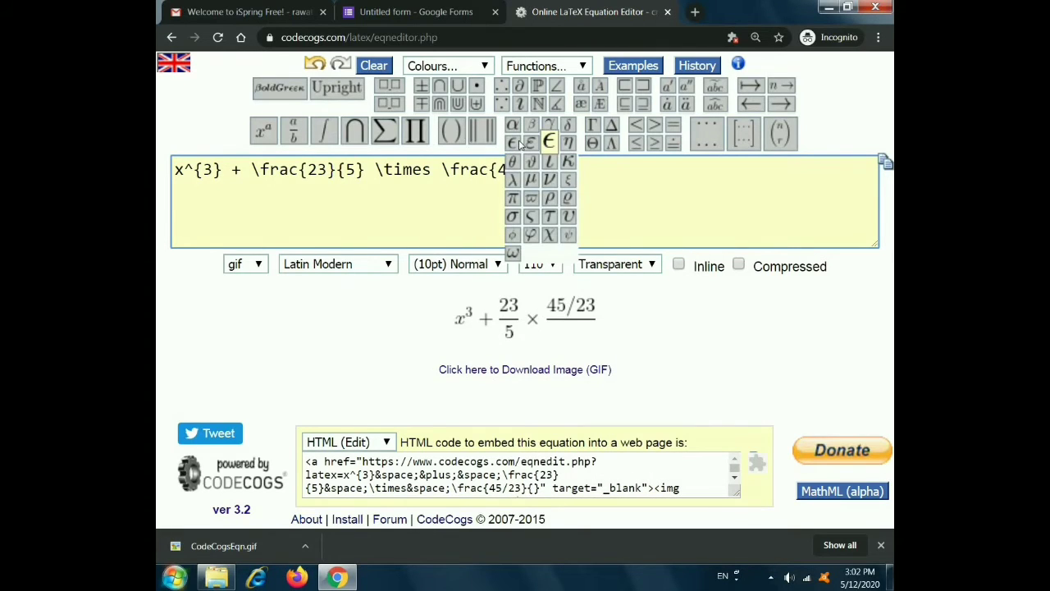
{"action": "key", "text": "BackSpace"}
{"action": "key", "text": "BackSpace"}
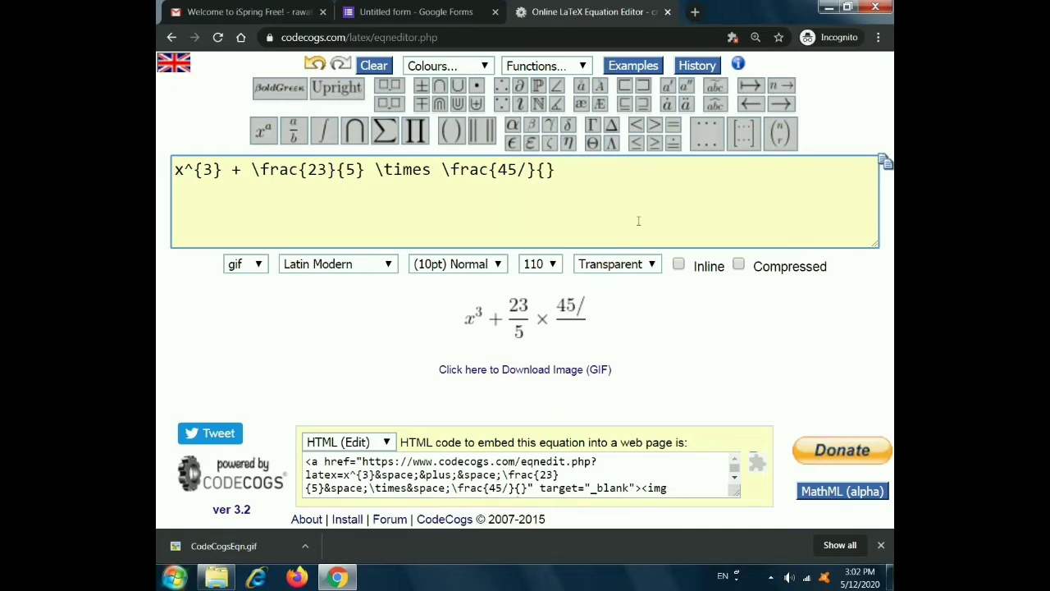
{"action": "key", "text": "BackSpace"}
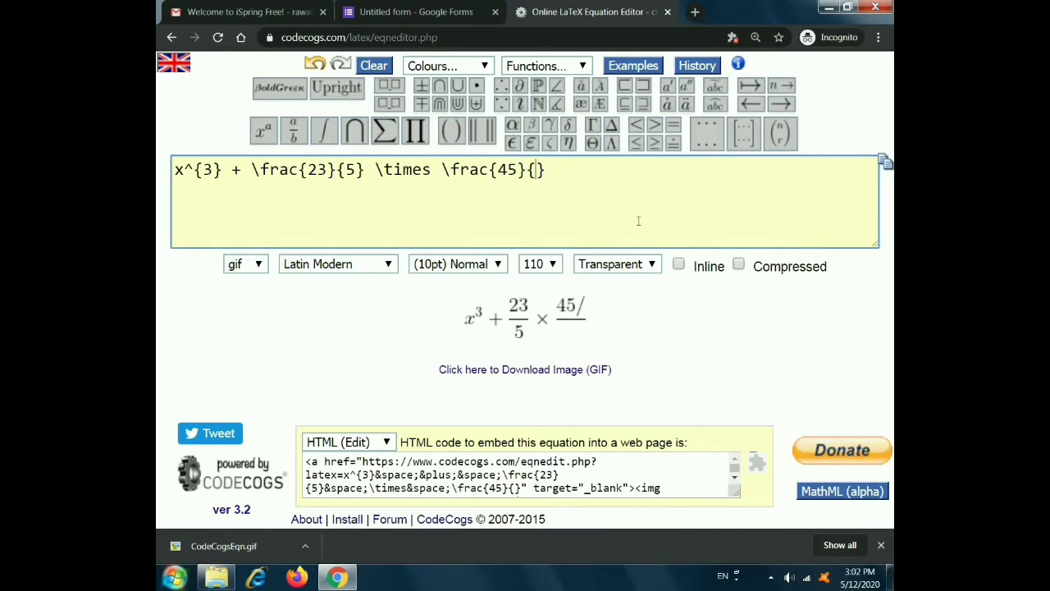
{"action": "type", "text": "23"}
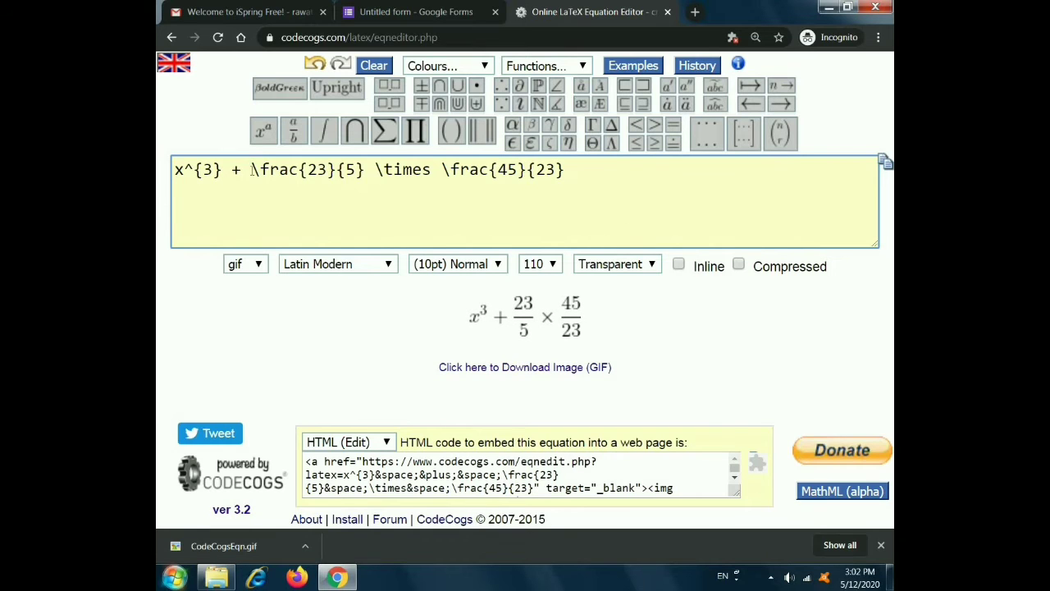
Step: Enclose the product of the two fractions in scalable parentheses, with \left ( before the first fraction and \right ) after the second
{"action": "mouse_move", "coordinate": [322, 146]}
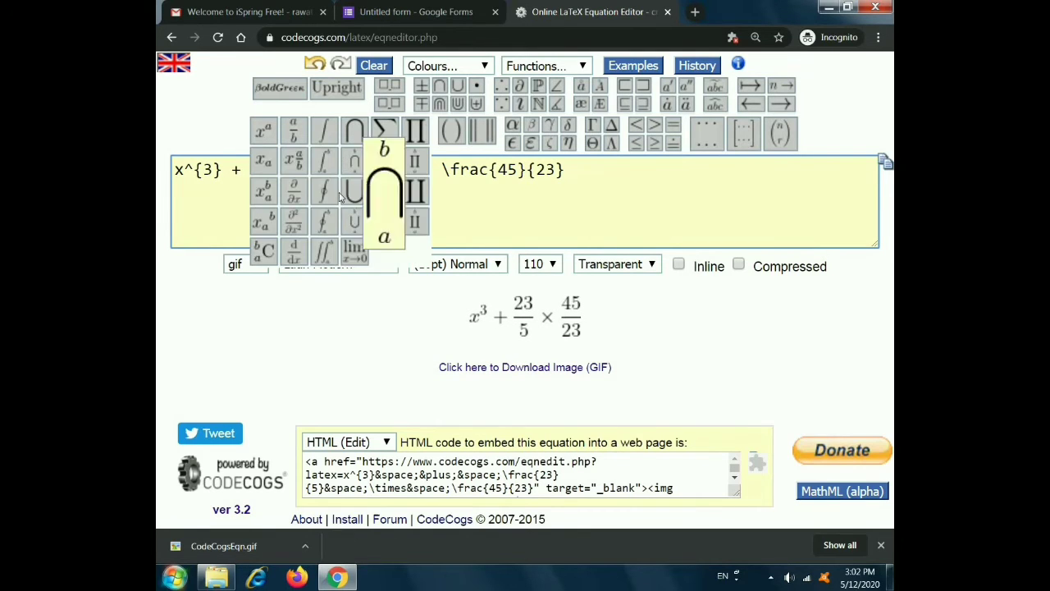
{"action": "mouse_move", "coordinate": [453, 132]}
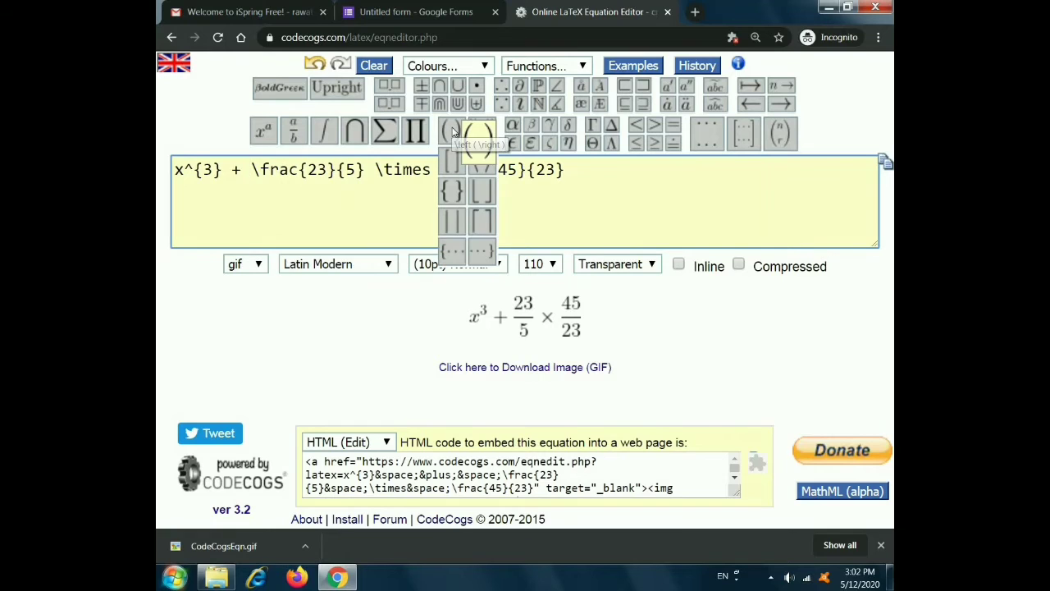
{"action": "left_click", "coordinate": [453, 131]}
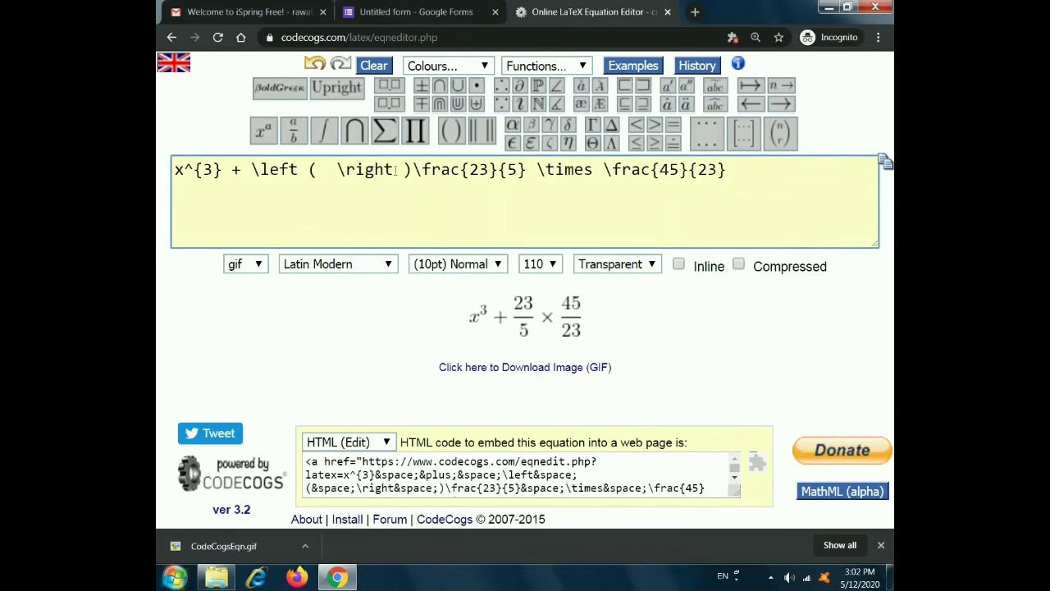
{"action": "key", "text": "shift+Left"}
{"action": "key", "text": "shift+Left"}
{"action": "key", "text": "shift+Left"}
{"action": "key", "text": "shift+Left"}
{"action": "key", "text": "shift+Left"}
{"action": "key", "text": "shift+Left"}
{"action": "key", "text": "shift+Left"}
{"action": "key", "text": "shift+Left"}
{"action": "key", "text": "shift+Left"}
{"action": "key", "text": "shift+Left"}
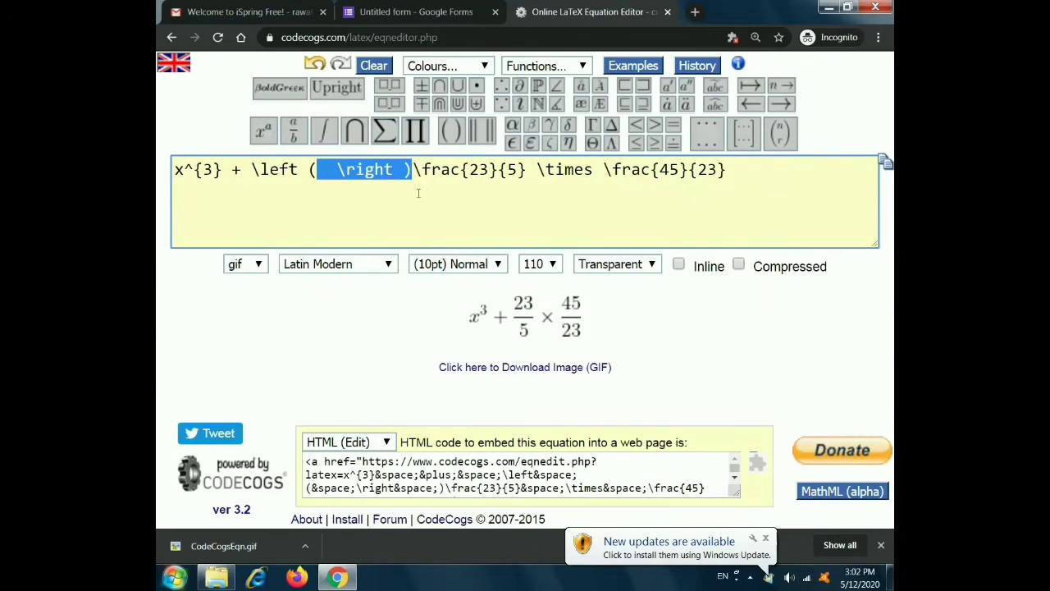
{"action": "key", "text": "BackSpace"}
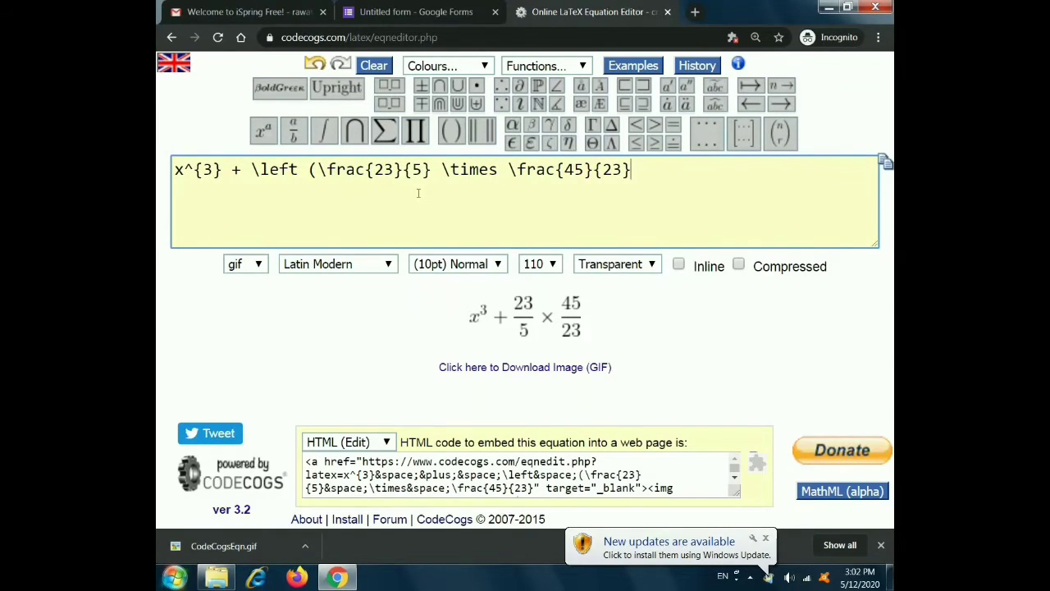
{"action": "key", "text": "ctrl+z"}
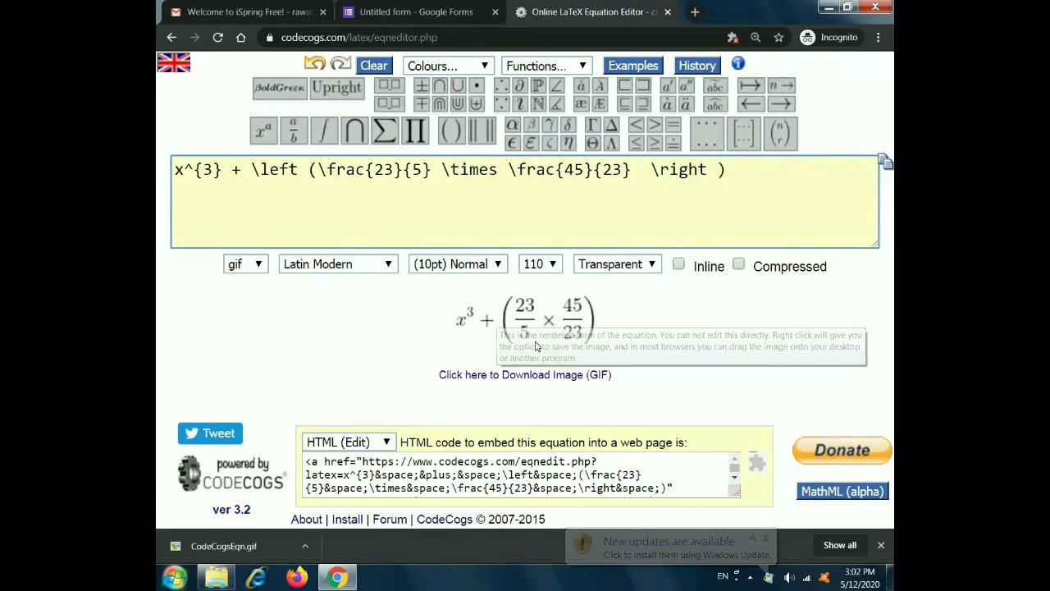
Step: Download the rendered equation as a GIF image and check the saved file in its folder
{"action": "left_click", "coordinate": [509, 376]}
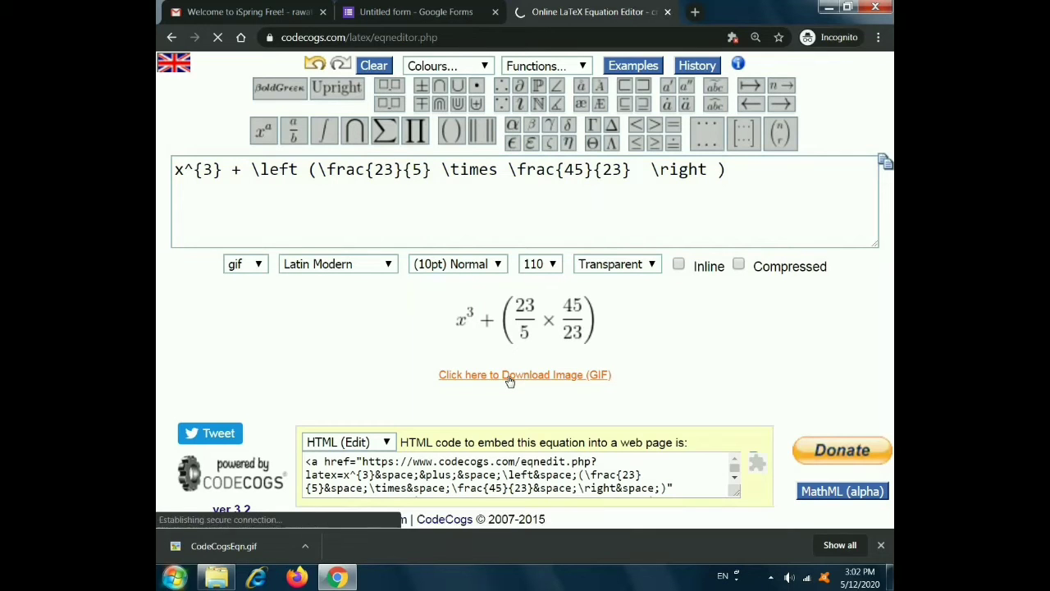
{"action": "left_click", "coordinate": [510, 378]}
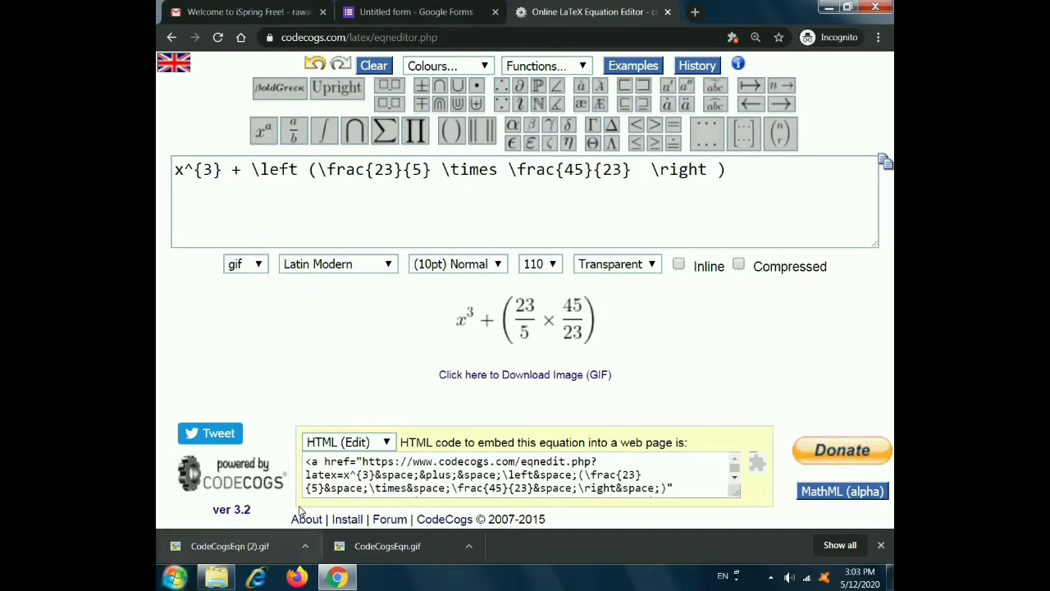
{"action": "left_click", "coordinate": [305, 546]}
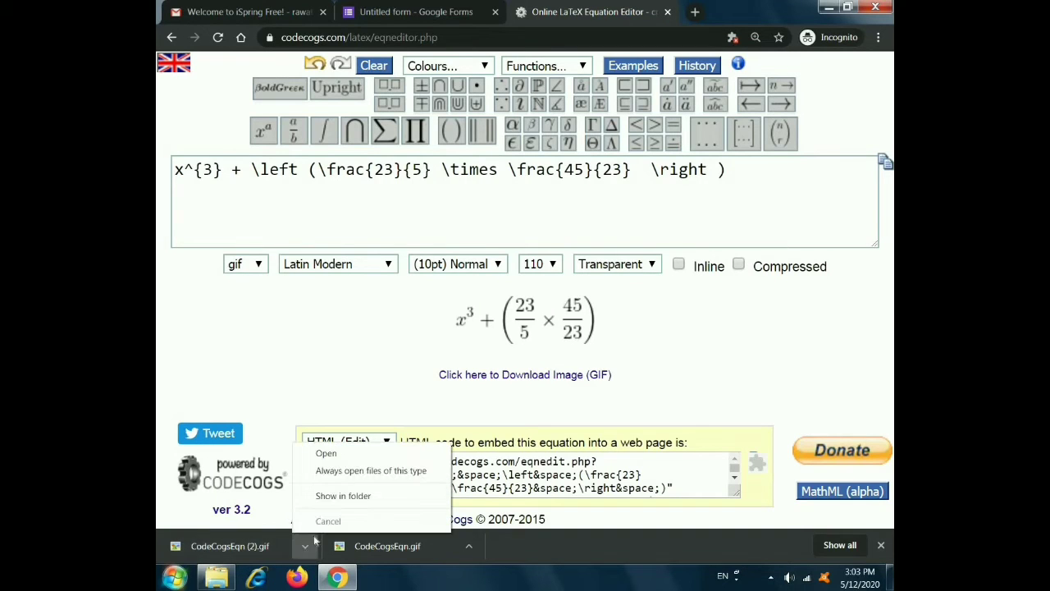
{"action": "left_click", "coordinate": [343, 496]}
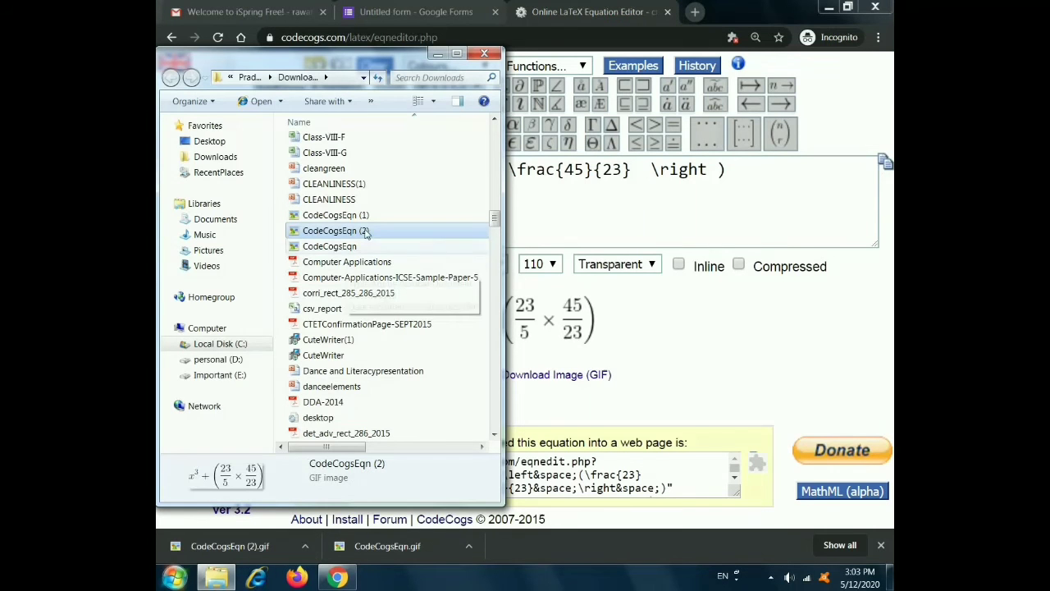
{"action": "left_click", "coordinate": [484, 53]}
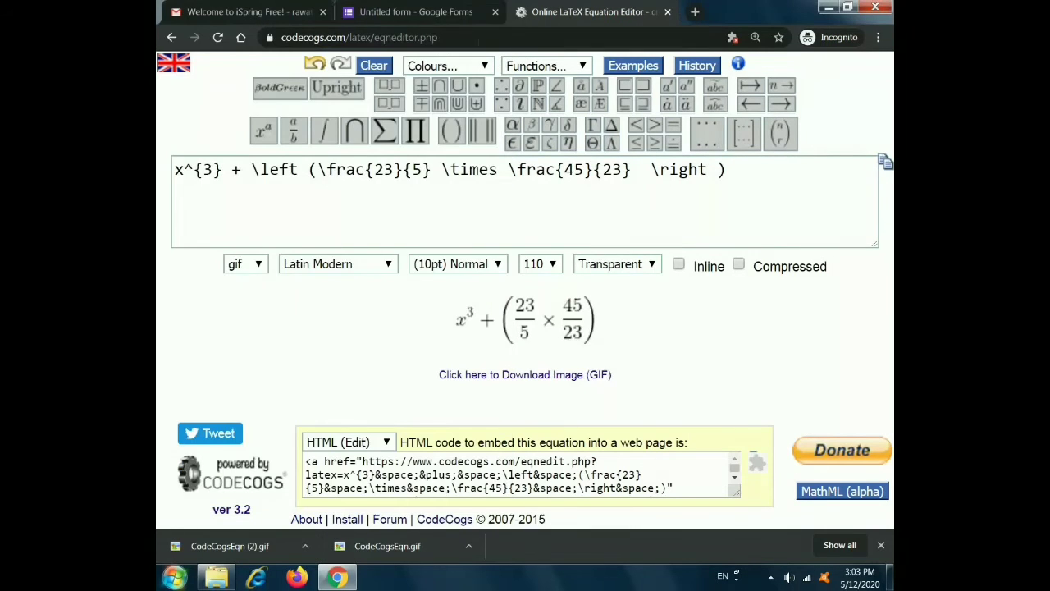
Step: Switch to the Google Forms tab and upload the CodeCogsEqn (2) image into the untitled question
{"action": "left_click", "coordinate": [454, 13]}
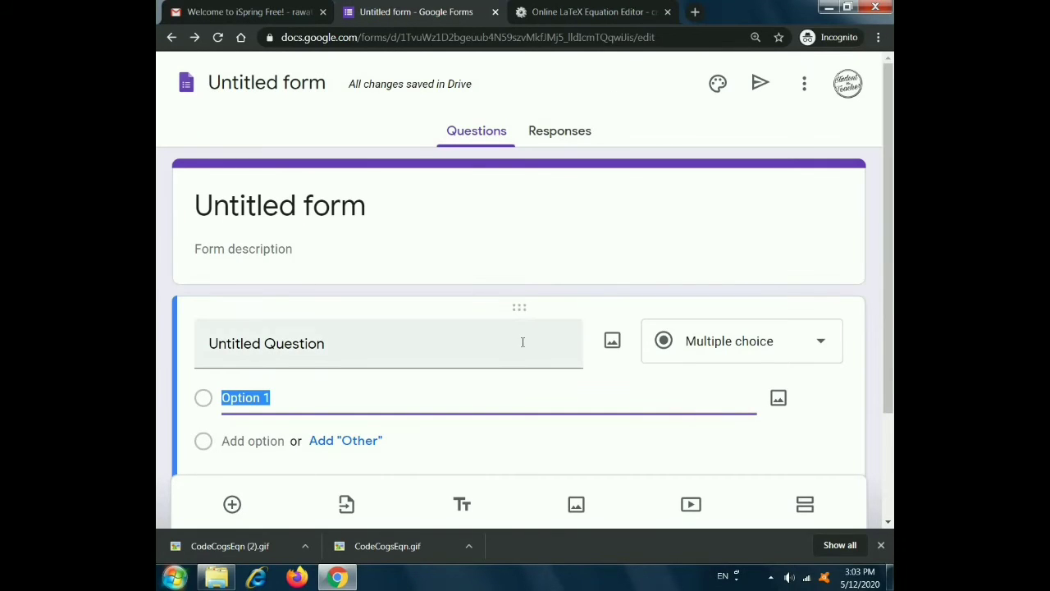
{"action": "left_click", "coordinate": [612, 343]}
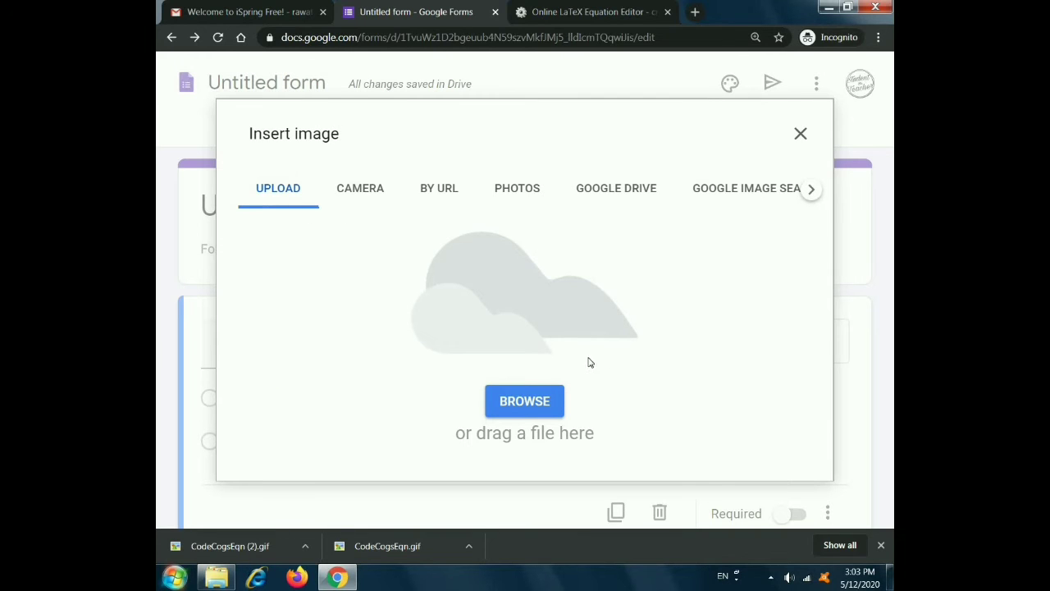
{"action": "left_click", "coordinate": [549, 395]}
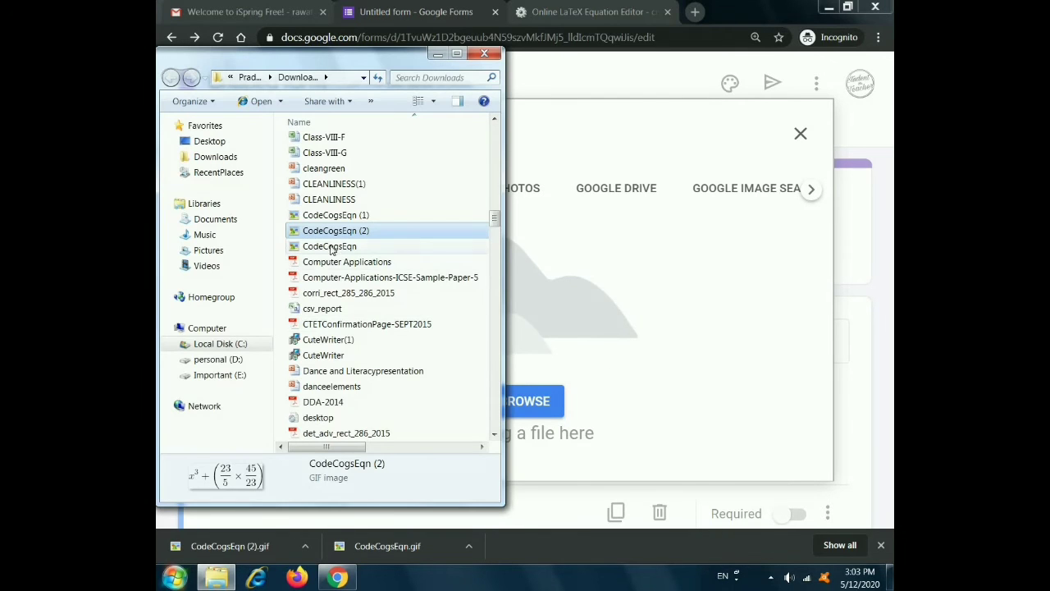
{"action": "left_click_drag", "start_coordinate": [328, 235], "coordinate": [596, 300]}
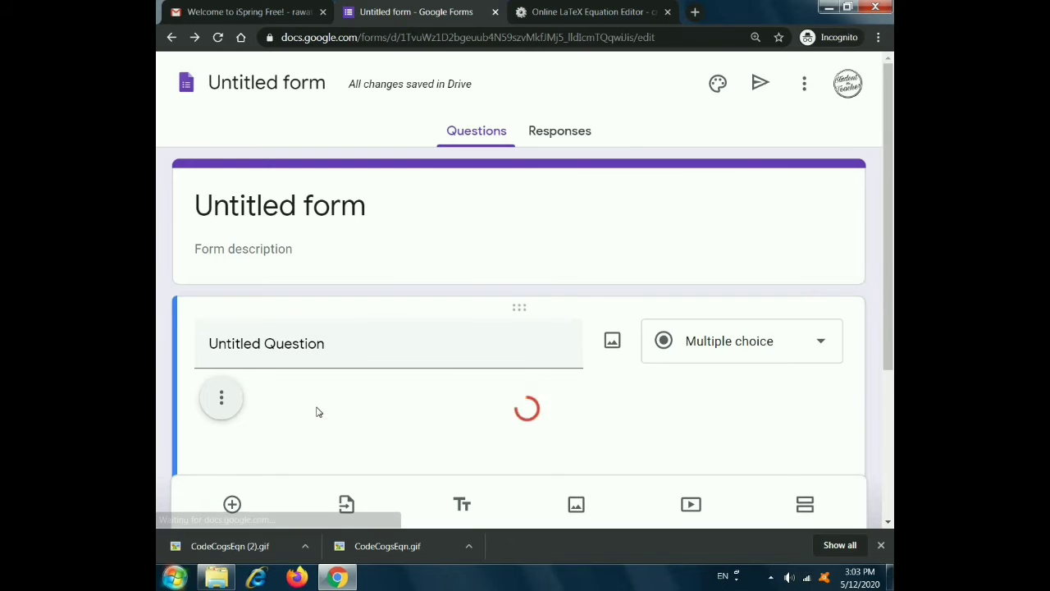
Step: Check the equation image under the question and open a preview of the form
{"action": "scroll", "coordinate": [318, 379], "scroll_direction": "down", "scroll_amount": 1}
{"action": "scroll", "coordinate": [318, 379], "scroll_direction": "down", "scroll_amount": 1}
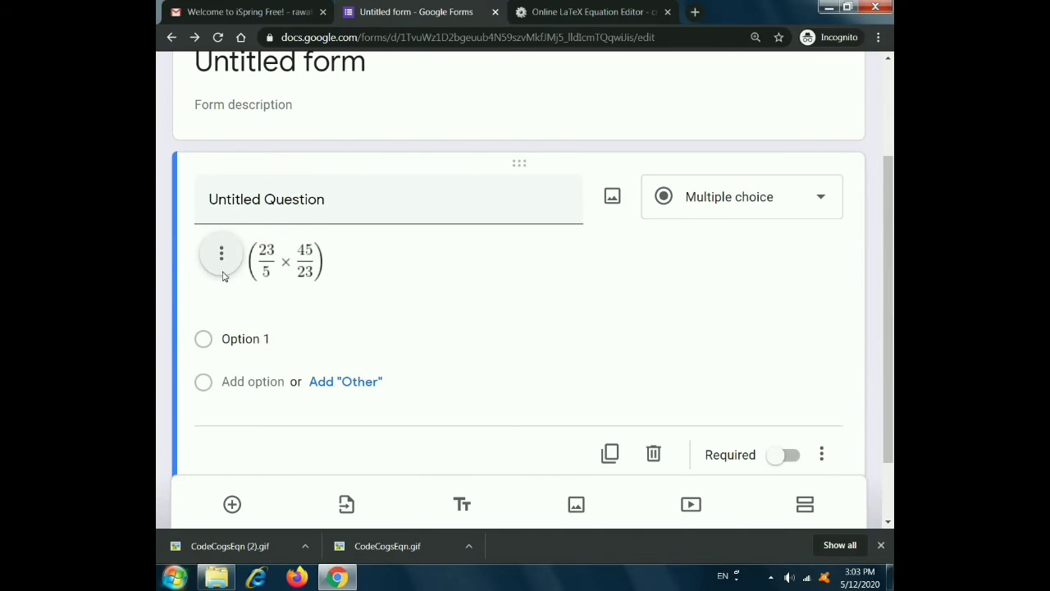
{"action": "scroll", "coordinate": [365, 280], "scroll_direction": "up", "scroll_amount": 2}
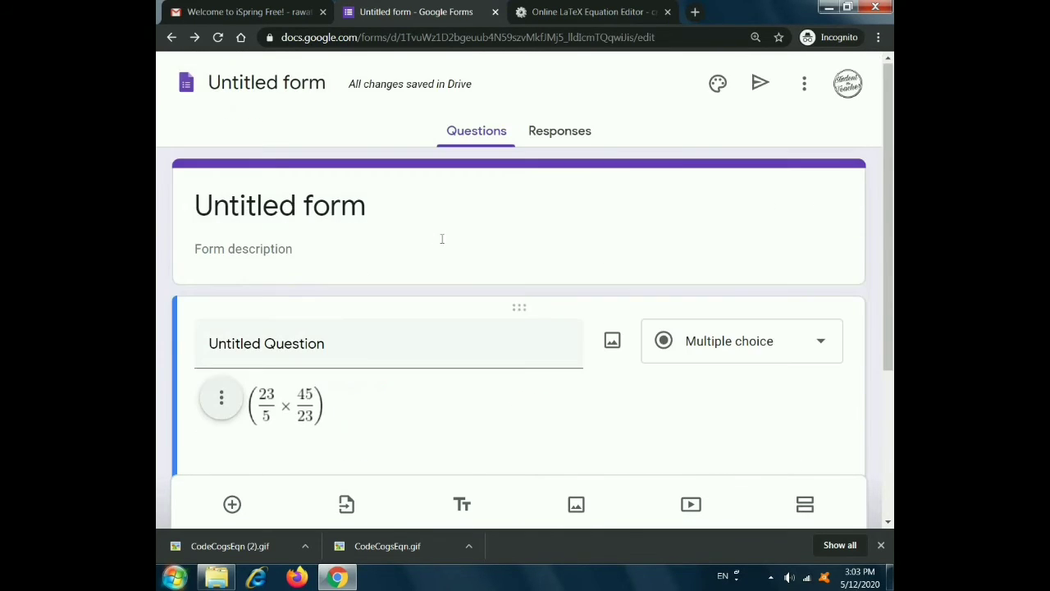
{"action": "left_click", "coordinate": [806, 86]}
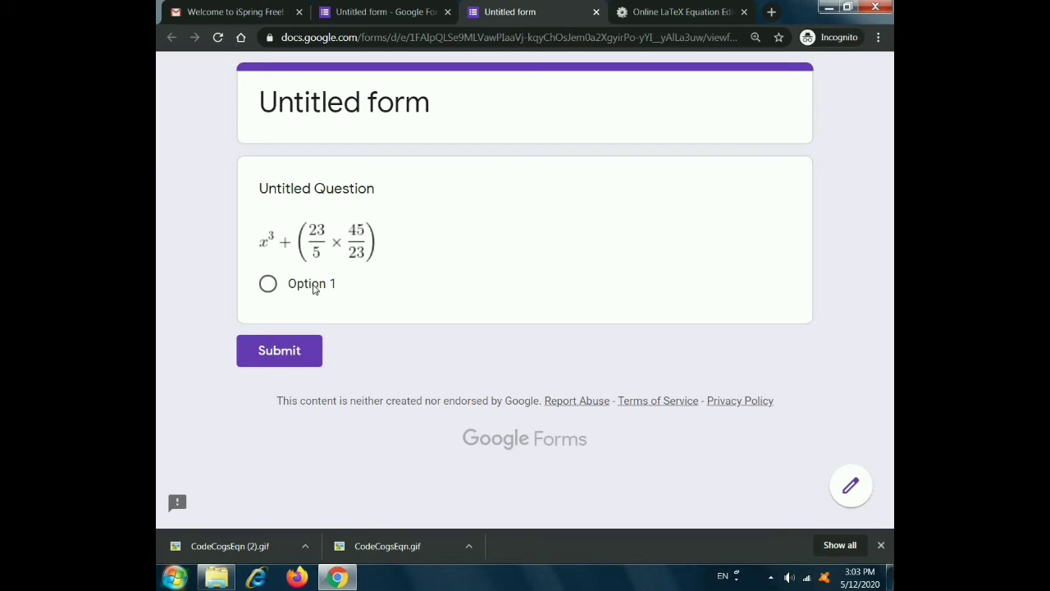
Step: Return to the form editor, add the CodeCogsEqn (1) image to Option 1, and reload the form preview to check it
{"action": "left_click", "coordinate": [422, 11]}
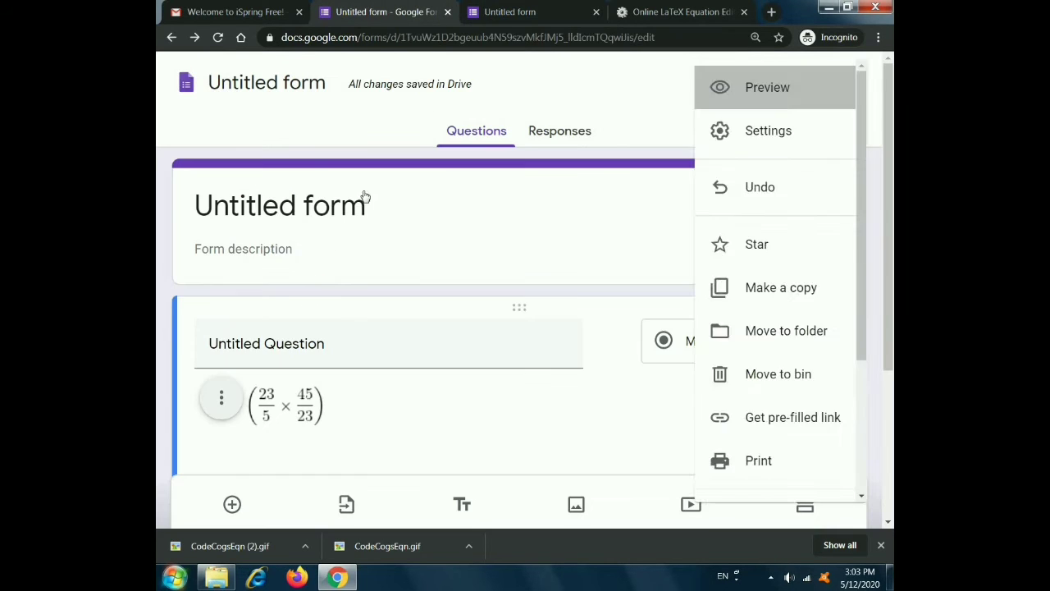
{"action": "scroll", "coordinate": [373, 407], "scroll_direction": "down", "scroll_amount": 3}
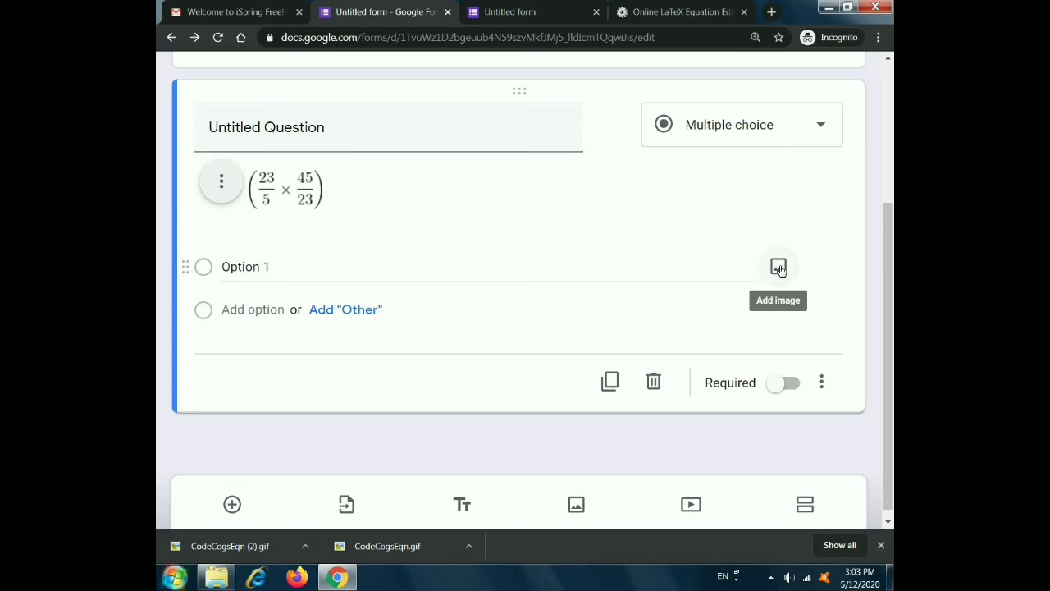
{"action": "left_click", "coordinate": [779, 268]}
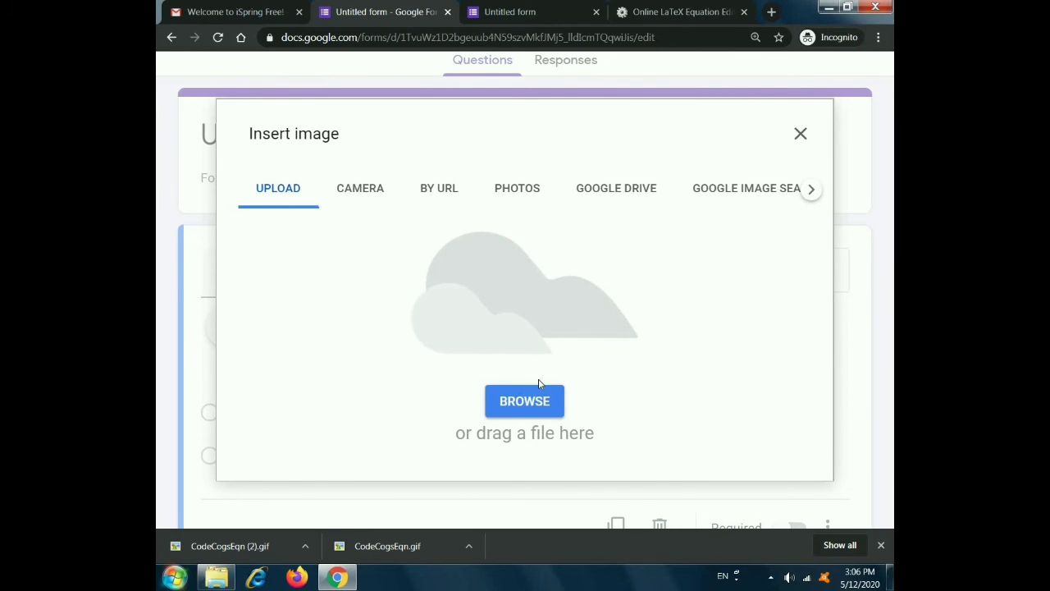
{"action": "left_click", "coordinate": [537, 390]}
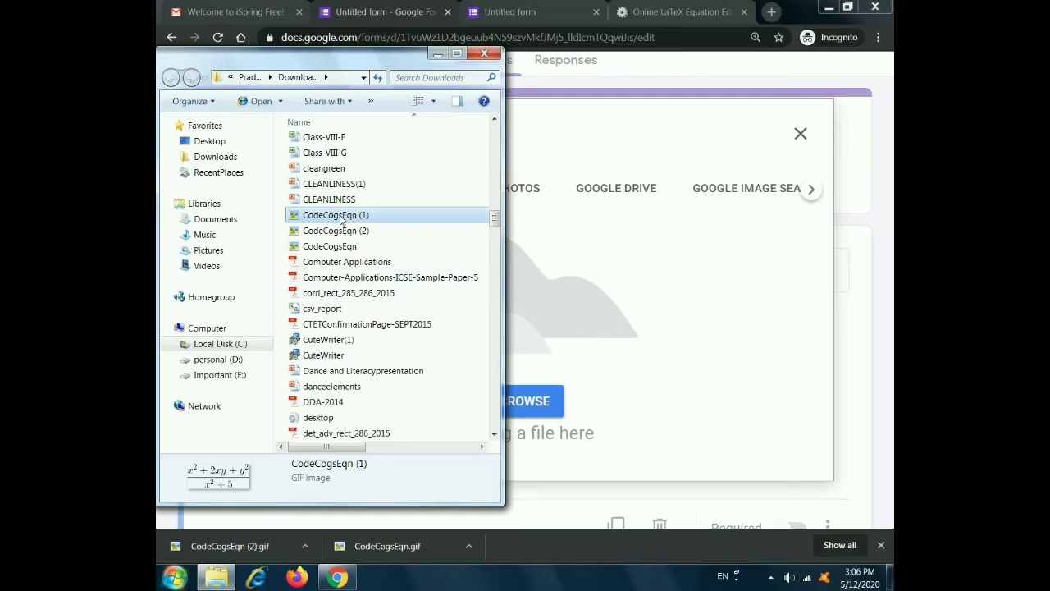
{"action": "left_click_drag", "start_coordinate": [341, 218], "coordinate": [621, 317]}
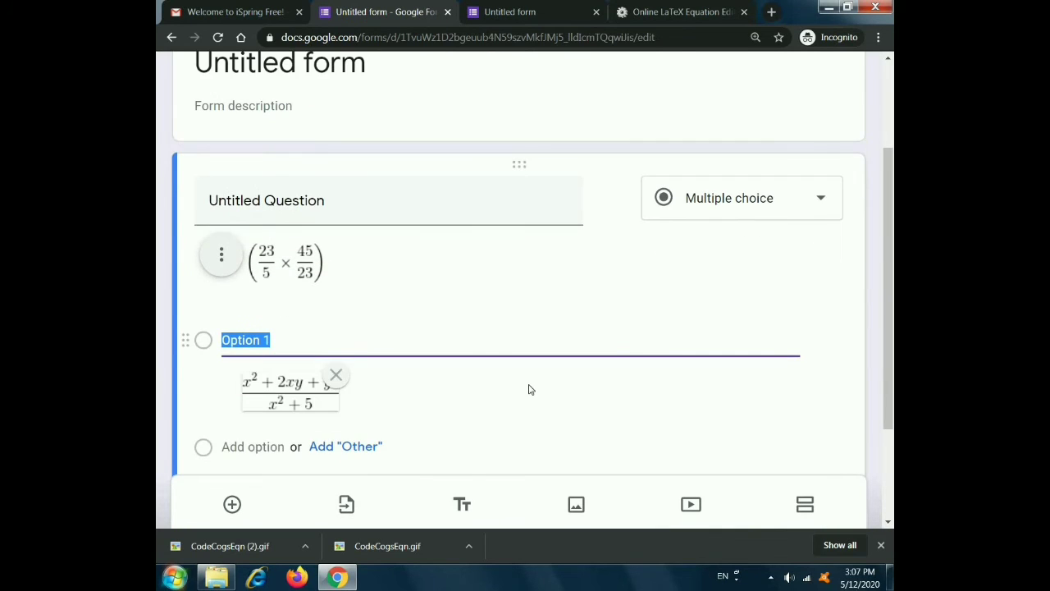
{"action": "left_click", "coordinate": [546, 11]}
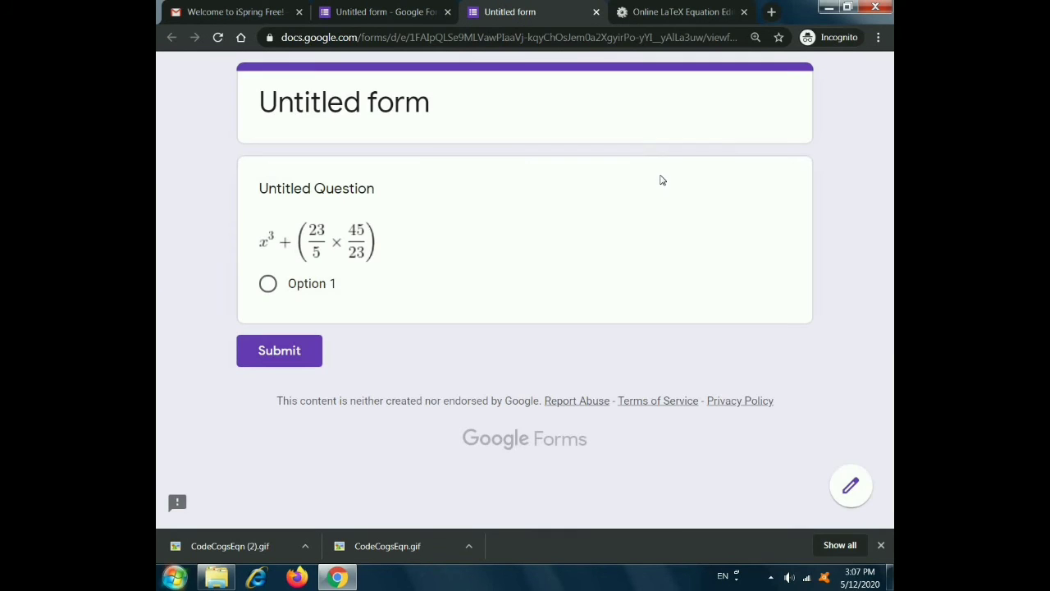
{"action": "key", "text": "F5"}
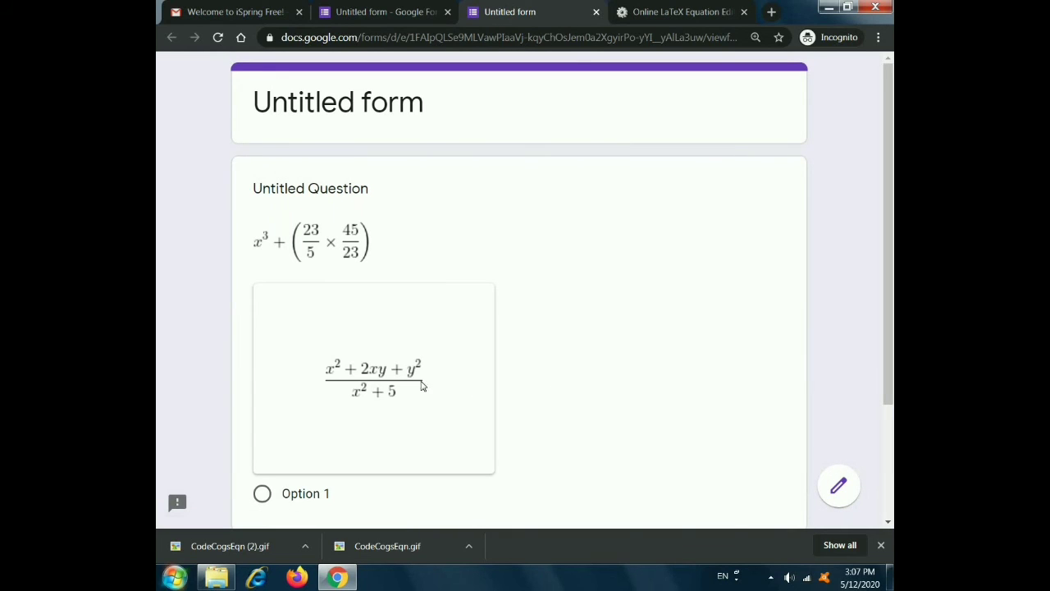
Step: Return to the LaTeX equation editor and add a binomial with 23 over 45 on a new line below the existing expression
{"action": "left_click", "coordinate": [669, 14]}
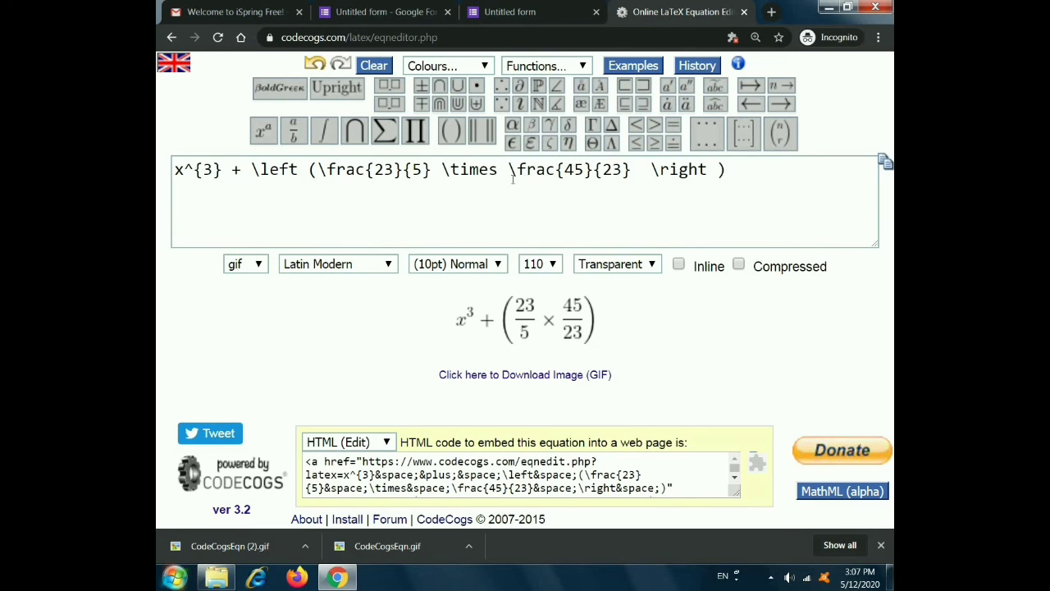
{"action": "left_click", "coordinate": [748, 170]}
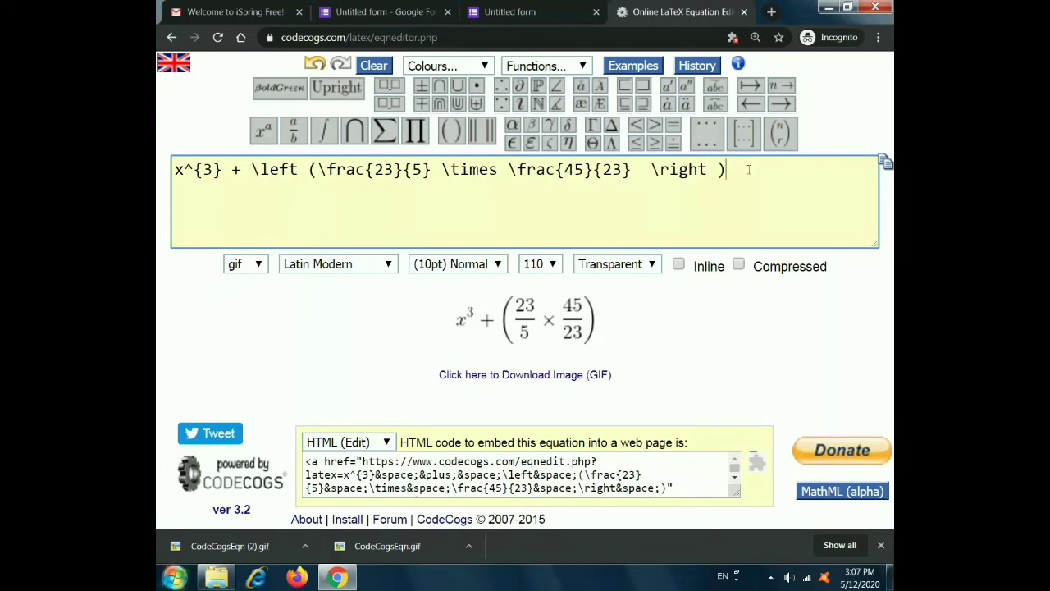
{"action": "key", "text": "Return"}
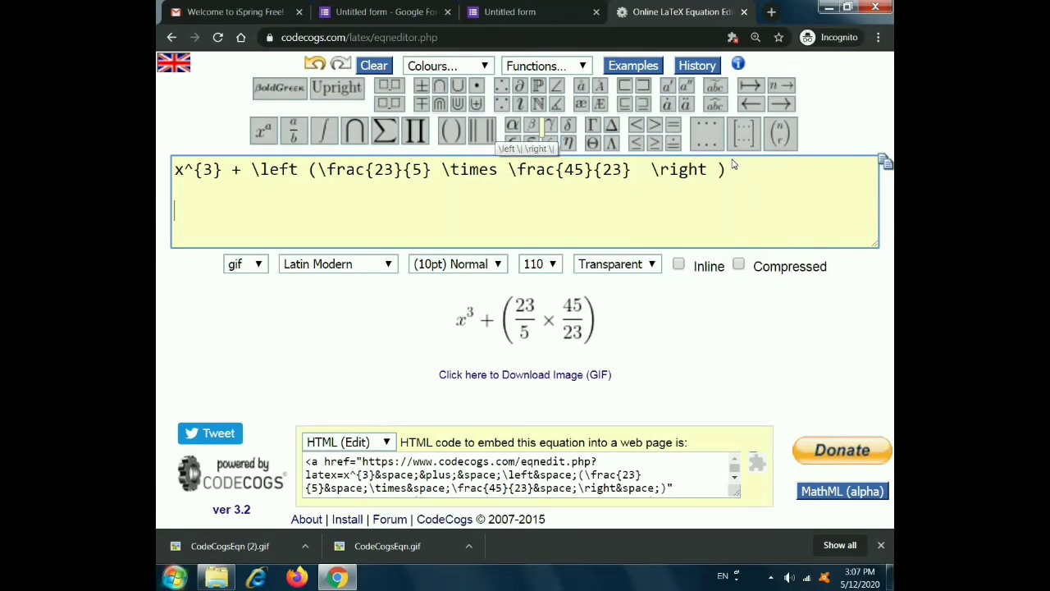
{"action": "mouse_move", "coordinate": [748, 141]}
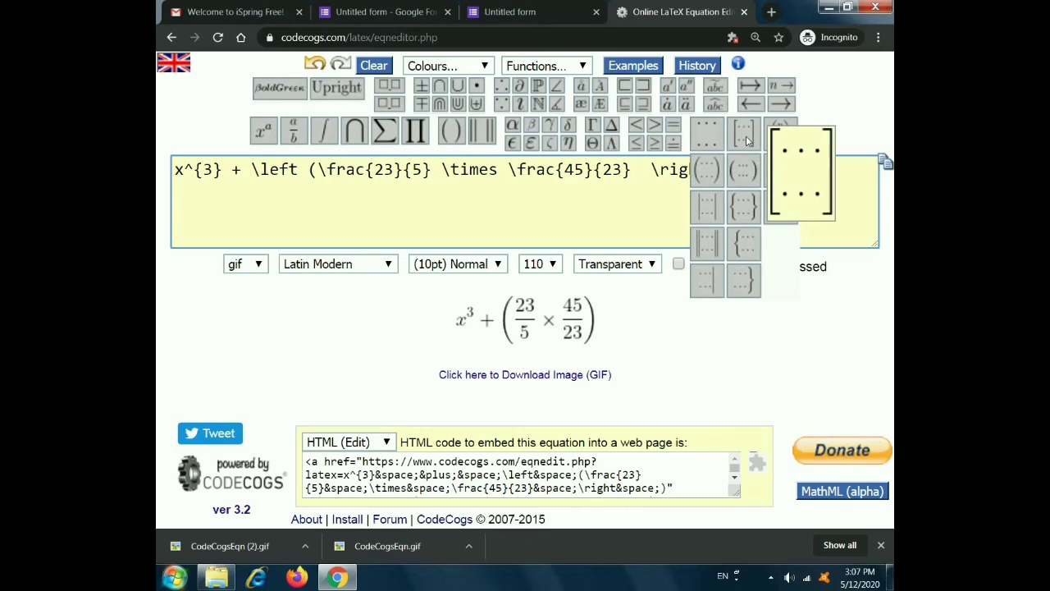
{"action": "left_click", "coordinate": [777, 147]}
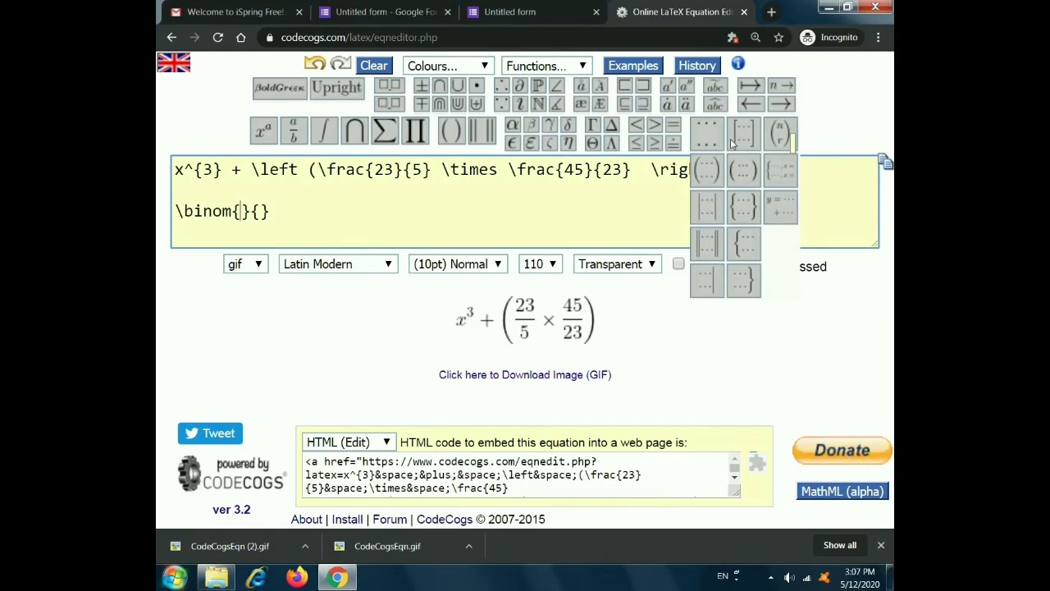
{"action": "left_click", "coordinate": [244, 212]}
{"action": "type", "text": "23"}
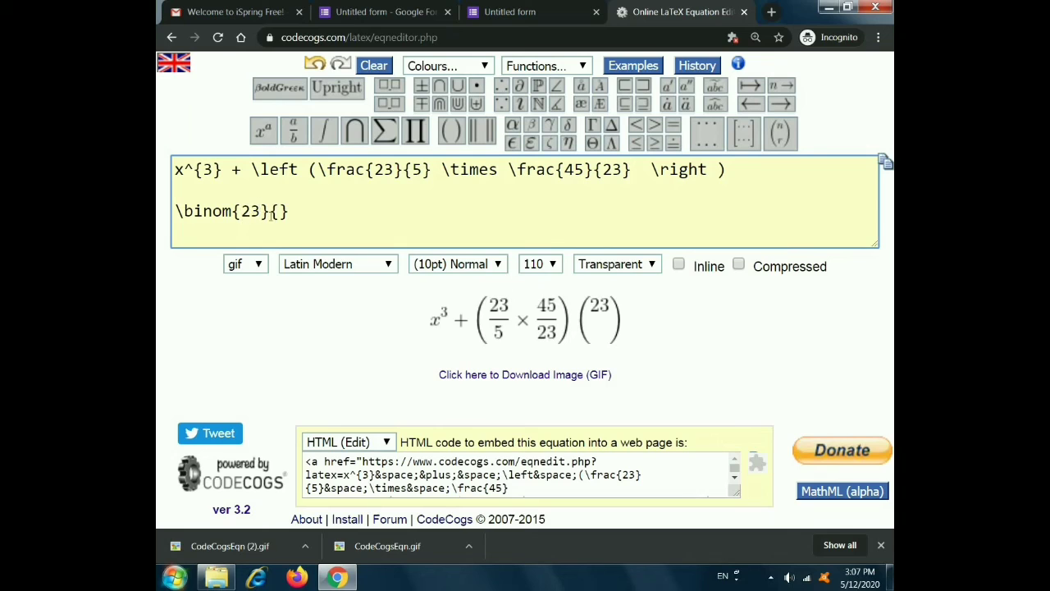
{"action": "left_click", "coordinate": [279, 212]}
{"action": "type", "text": "45"}
Step: Insert a square-bracket matrix (bmatrix) with dimensions 2,3 after the 45 in the binomial
{"action": "mouse_move", "coordinate": [743, 142]}
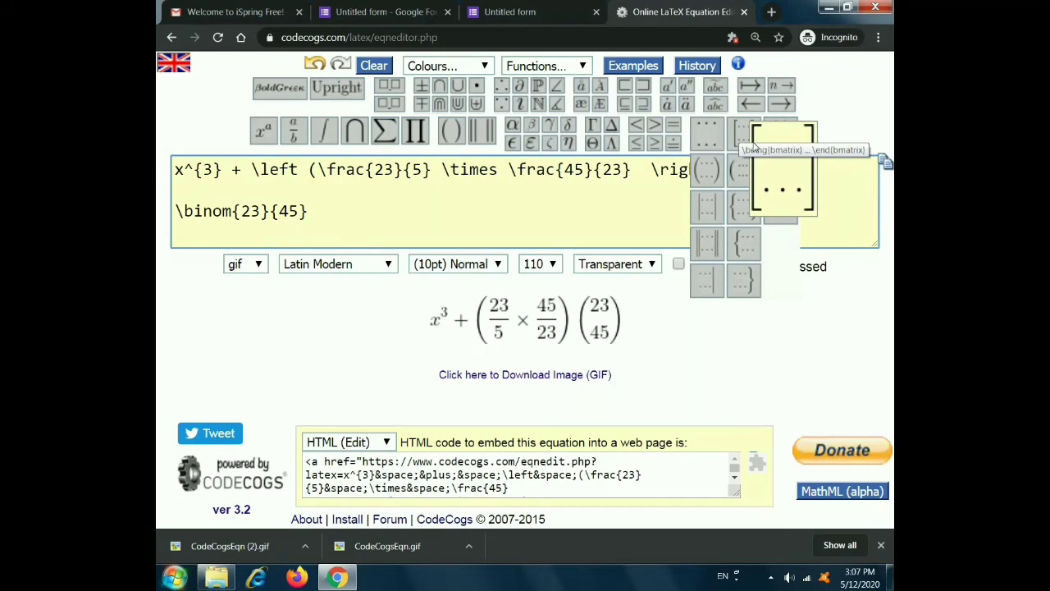
{"action": "left_click", "coordinate": [748, 146]}
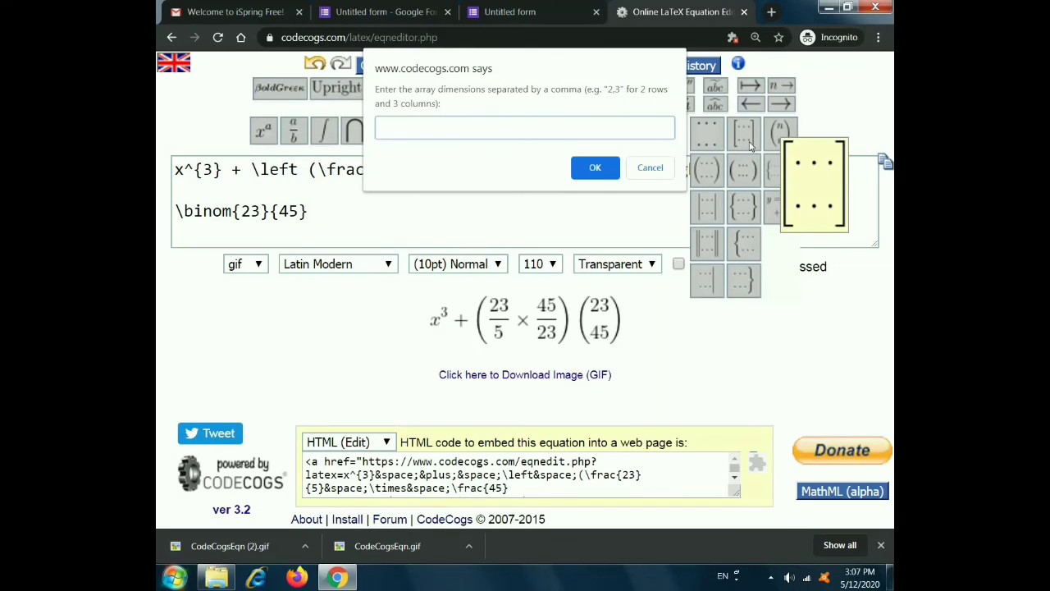
{"action": "type", "text": "2,3"}
{"action": "key", "text": "Return"}
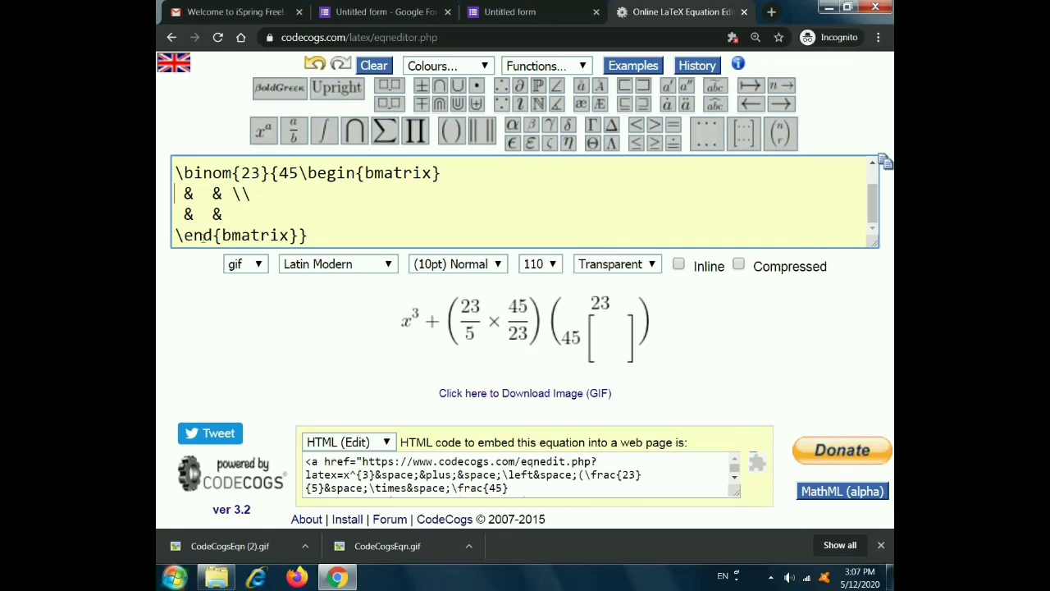
Step: Fill the first row of the bmatrix with 3, 5 and 7
{"action": "type", "text": "3"}
{"action": "key", "text": "Right"}
{"action": "key", "text": "Right"}
{"action": "type", "text": "5"}
{"action": "key", "text": "Right"}
{"action": "key", "text": "Right"}
{"action": "key", "text": "Right"}
{"action": "type", "text": "7"}
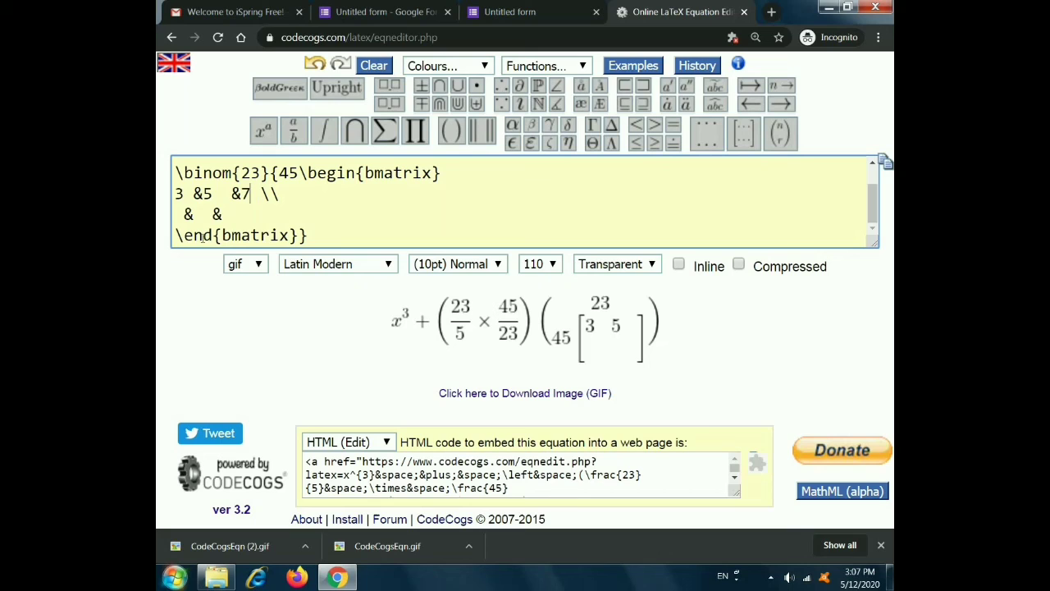
Step: Fill the second row of the bmatrix with 9, 8 and 6
{"action": "key", "text": "Down"}
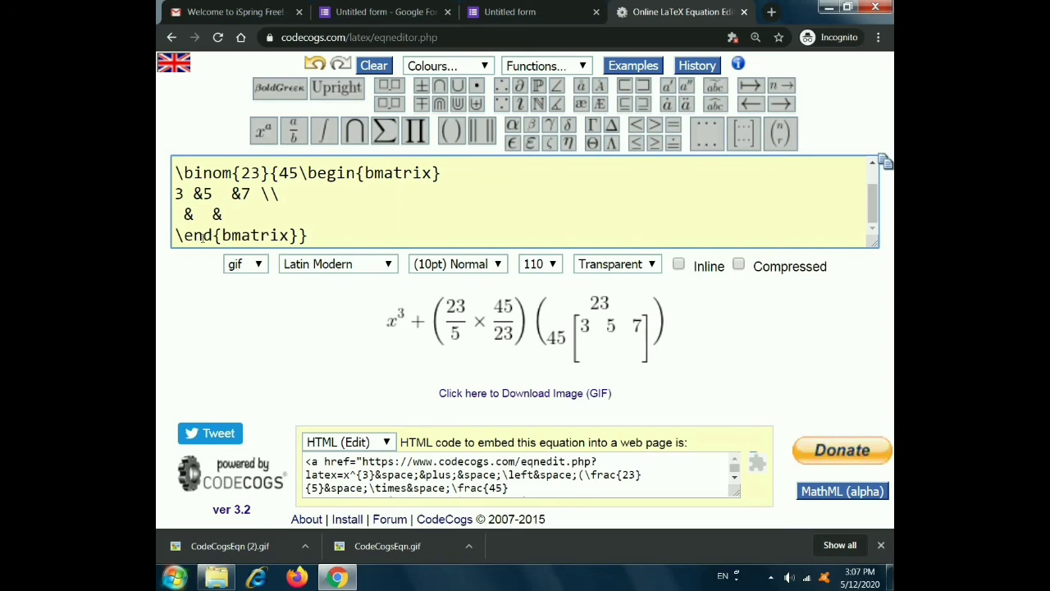
{"action": "type", "text": "7"}
{"action": "key", "text": "BackSpace"}
{"action": "type", "text": "6"}
{"action": "key", "text": "Left"}
{"action": "key", "text": "Left"}
{"action": "key", "text": "Left"}
{"action": "type", "text": "8"}
{"action": "key", "text": "Left"}
{"action": "key", "text": "Left"}
{"action": "key", "text": "Left"}
{"action": "key", "text": "Left"}
{"action": "type", "text": "9"}
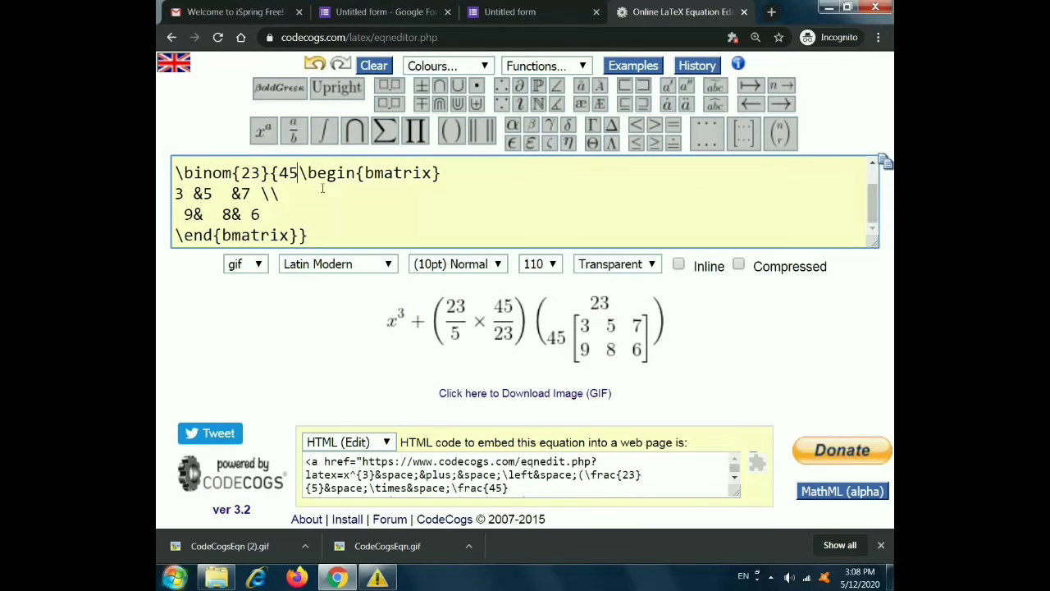
Step: Select the bmatrix code that follows 45 inside the binomial's second argument
{"action": "key", "text": "shift+Down"}
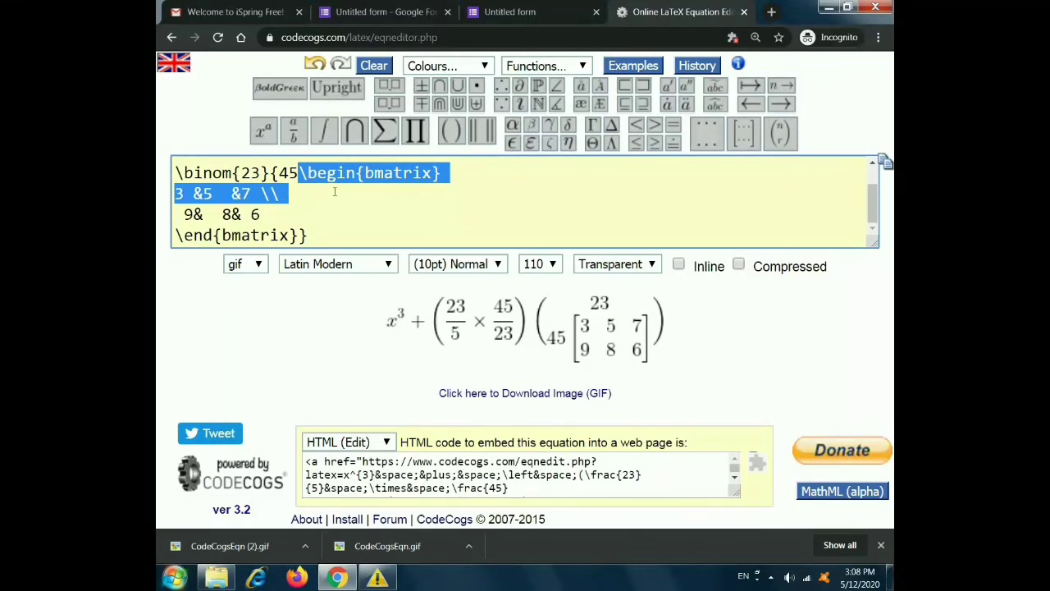
{"action": "key", "text": "shift+Down"}
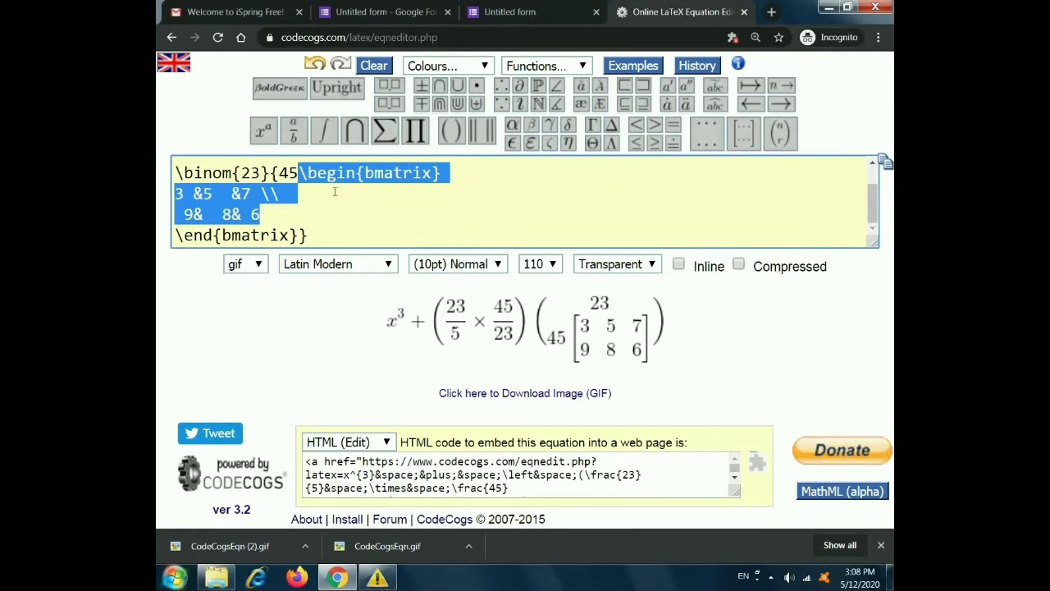